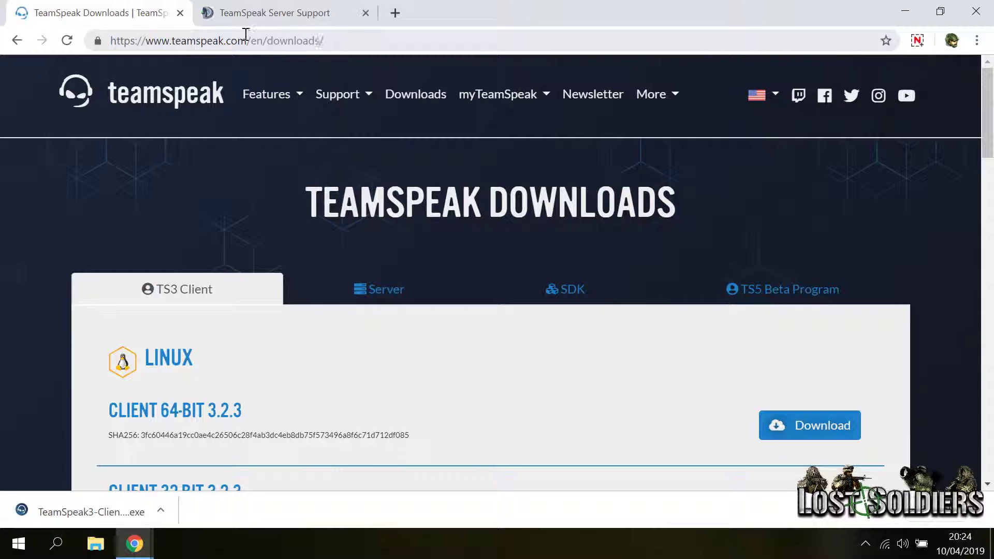
Locate the Windows client downloads on the TeamSpeak page and open the Windows Control Panel
{"action": "scroll", "coordinate": [194, 220], "scroll_direction": "down", "scroll_amount": 3}
{"action": "scroll", "coordinate": [198, 220], "scroll_direction": "down", "scroll_amount": 9}
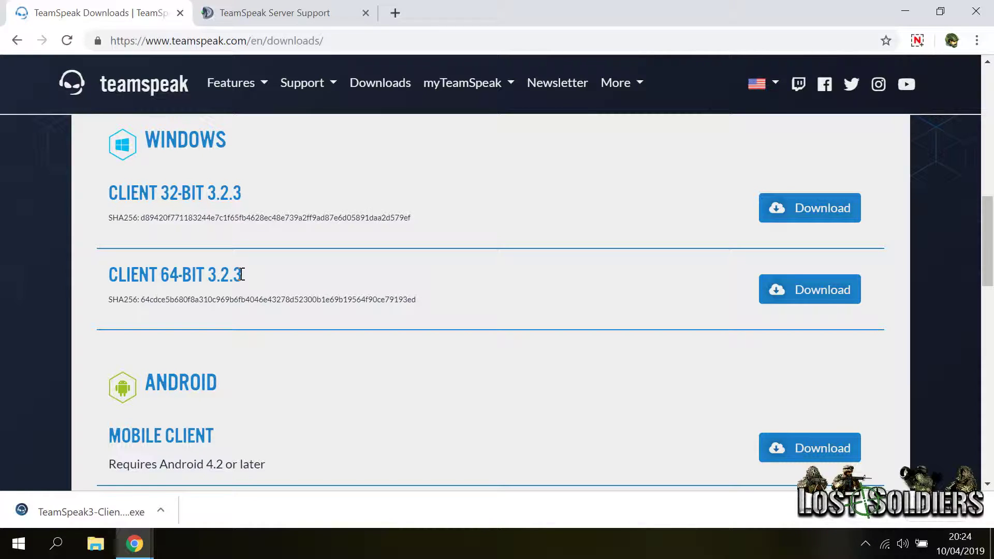
{"action": "left_click", "coordinate": [57, 541]}
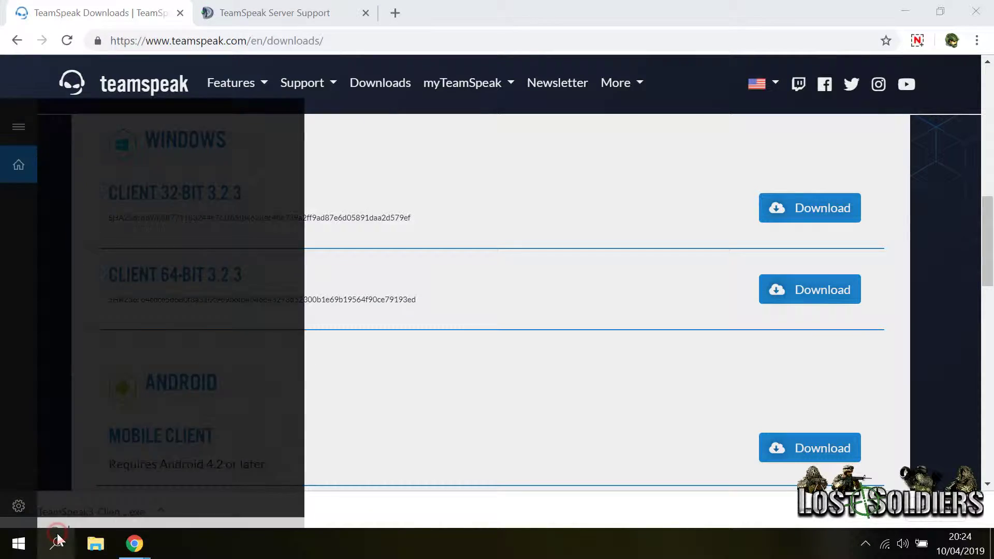
{"action": "type", "text": "control"}
{"action": "key", "text": "Return"}
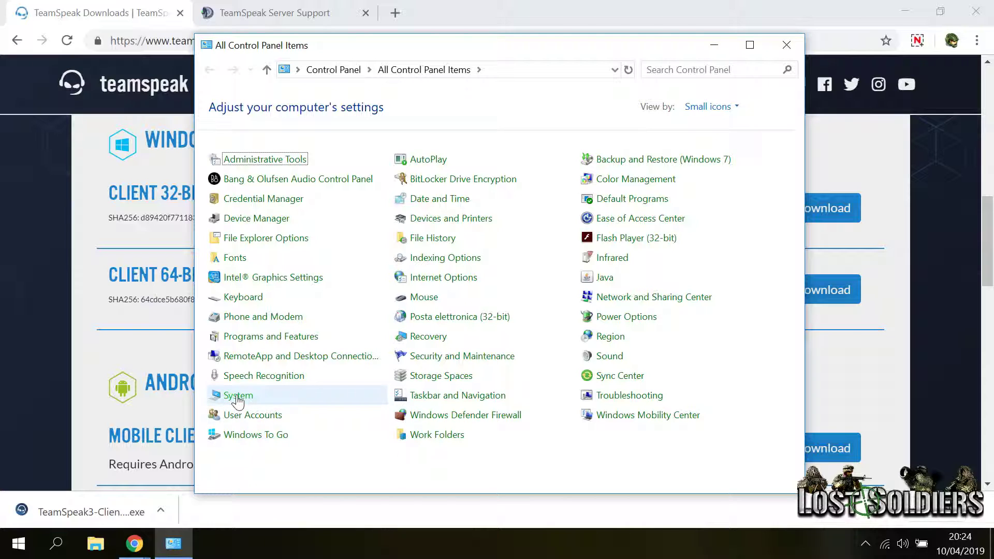
Switch the Control Panel to Category view, check the system type on the System page, and close the window
{"action": "left_click", "coordinate": [734, 105]}
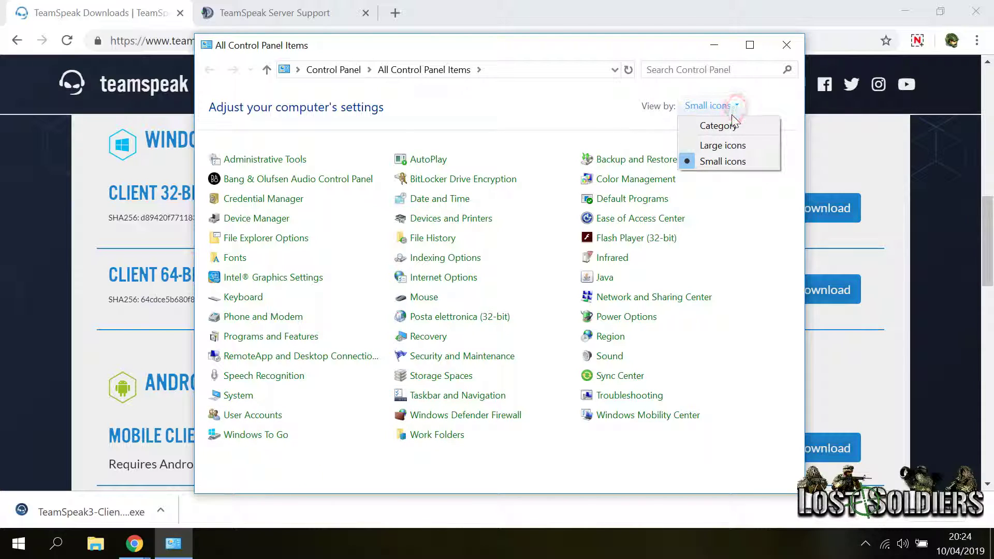
{"action": "left_click", "coordinate": [732, 124]}
{"action": "left_click", "coordinate": [340, 153]}
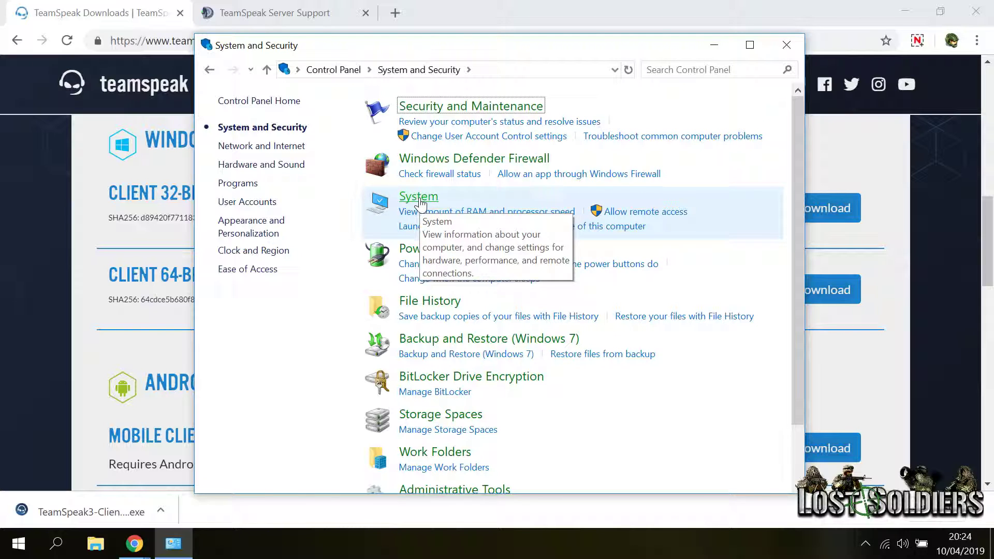
{"action": "left_click", "coordinate": [420, 200]}
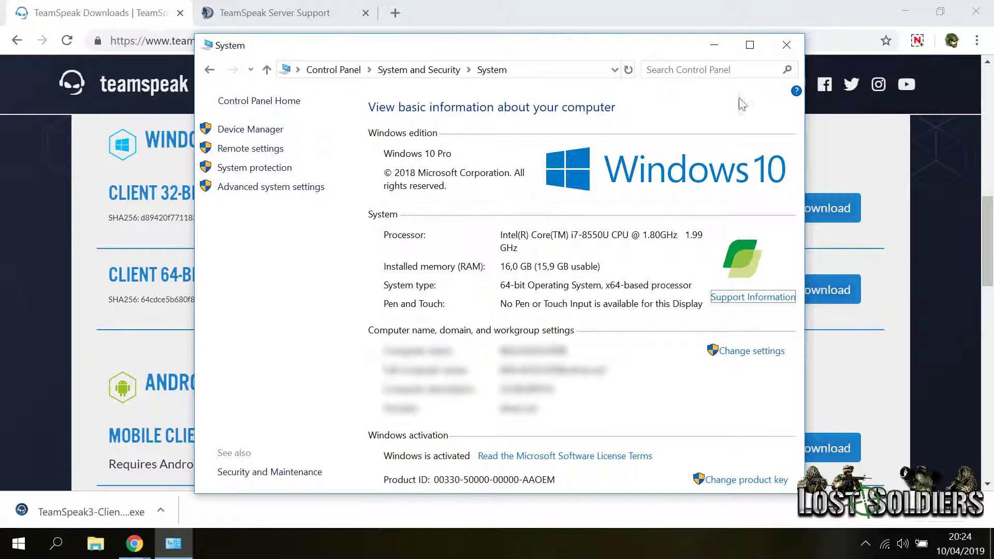
{"action": "left_click", "coordinate": [787, 45]}
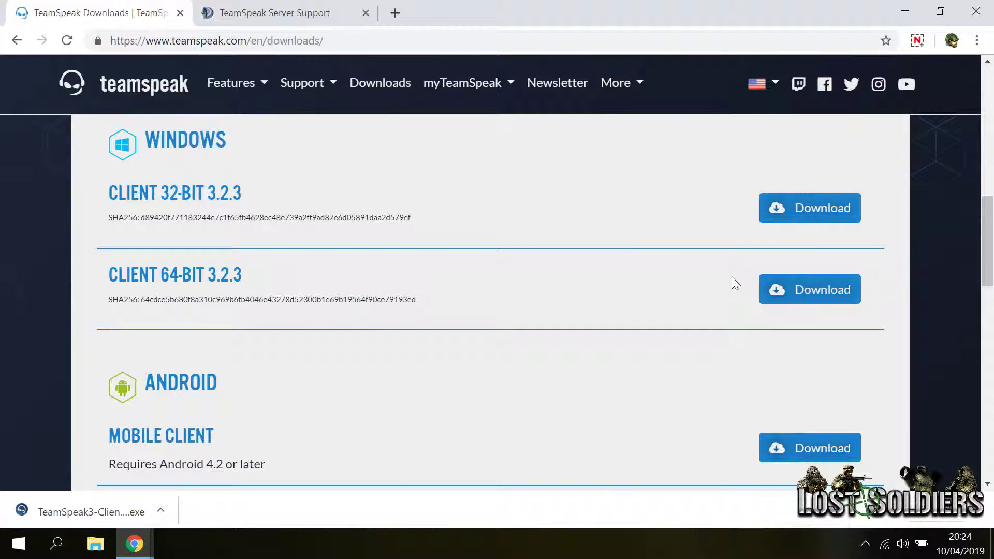
Launch the downloaded TeamSpeak 3 client installer and accept the terms of its License Agreement
{"action": "left_click", "coordinate": [107, 511]}
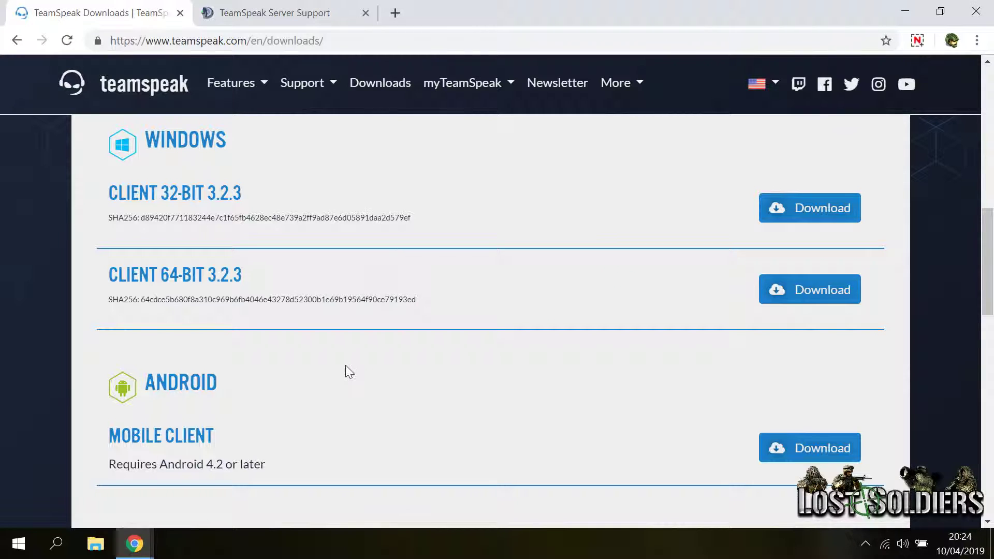
{"action": "left_click", "coordinate": [580, 392]}
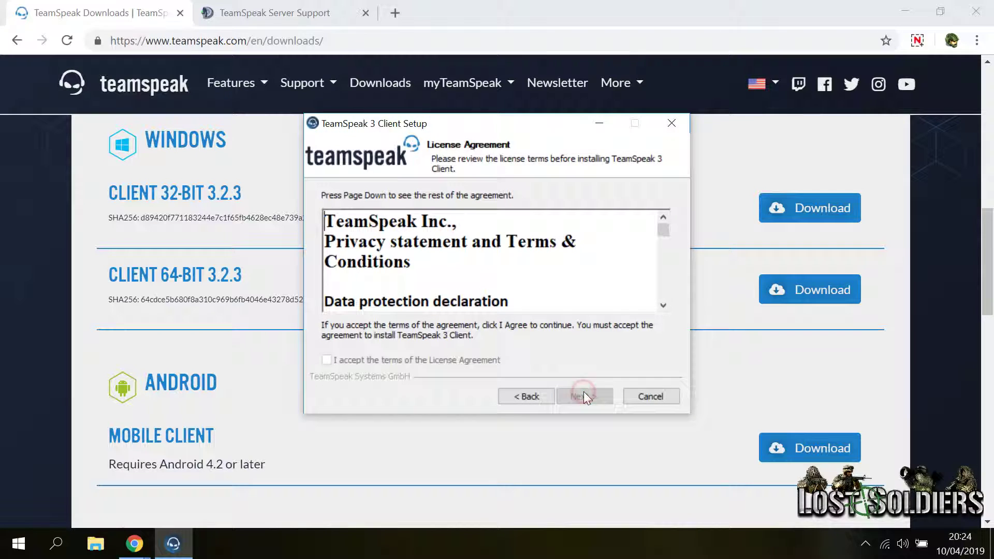
{"action": "left_click_drag", "start_coordinate": [667, 230], "coordinate": [663, 301]}
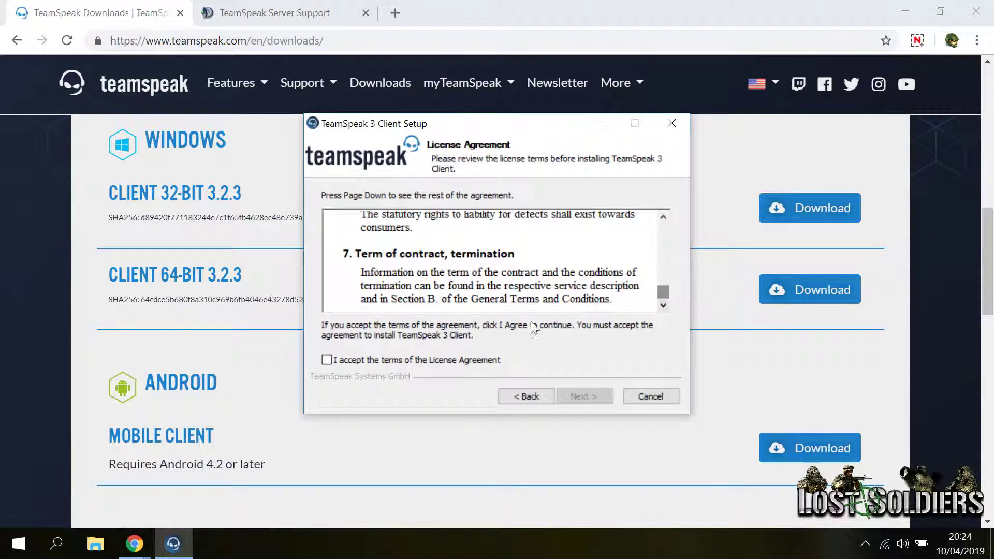
{"action": "left_click", "coordinate": [327, 360]}
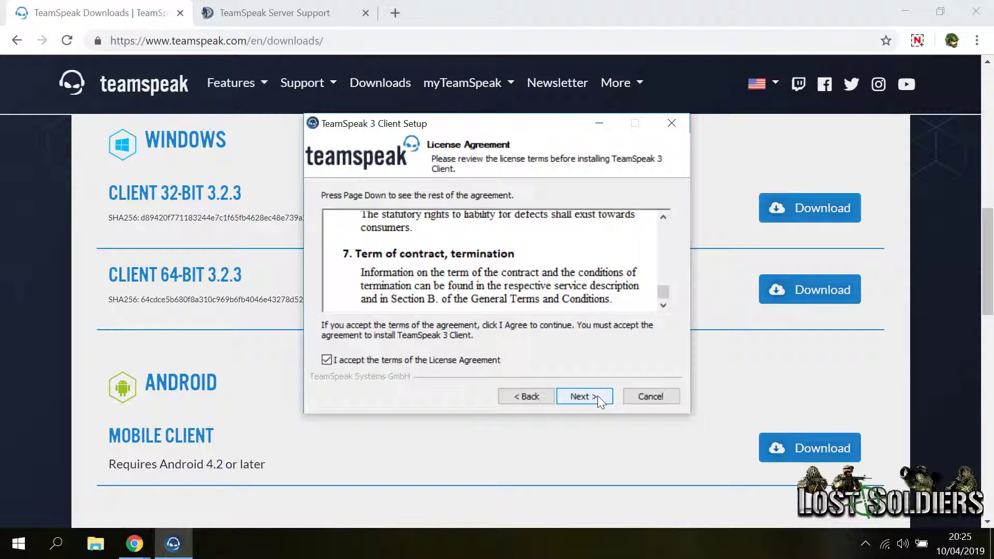
{"action": "left_click", "coordinate": [597, 396]}
Keep the default installation options with C:\Program Files\TeamSpeak 3 Client as destination and the configuration saved in user own files
{"action": "left_click", "coordinate": [598, 395]}
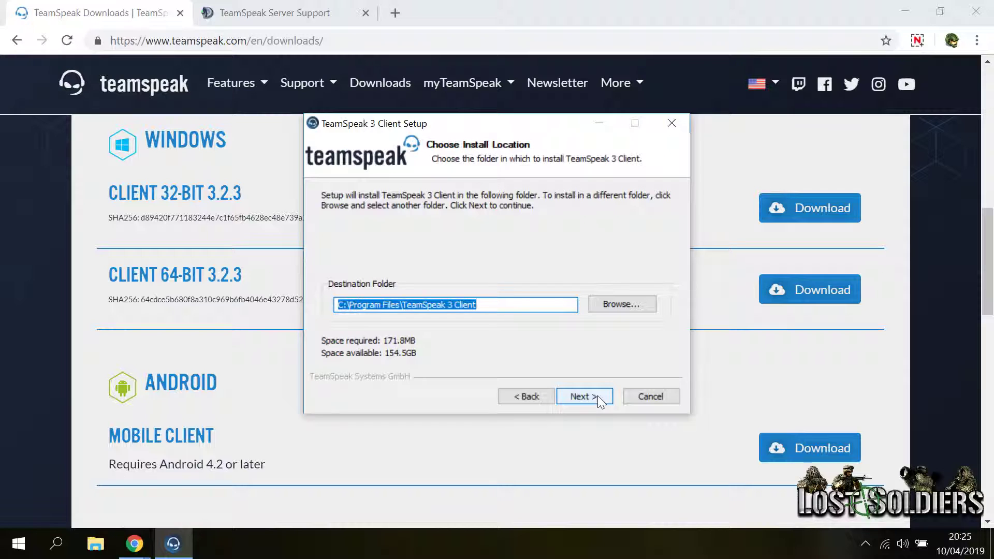
{"action": "left_click", "coordinate": [597, 396]}
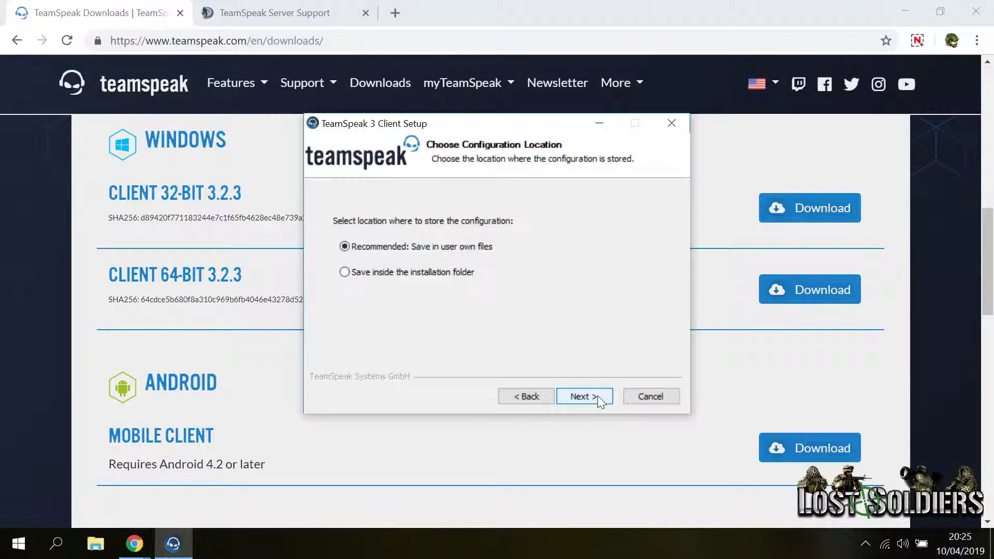
{"action": "left_click", "coordinate": [598, 396]}
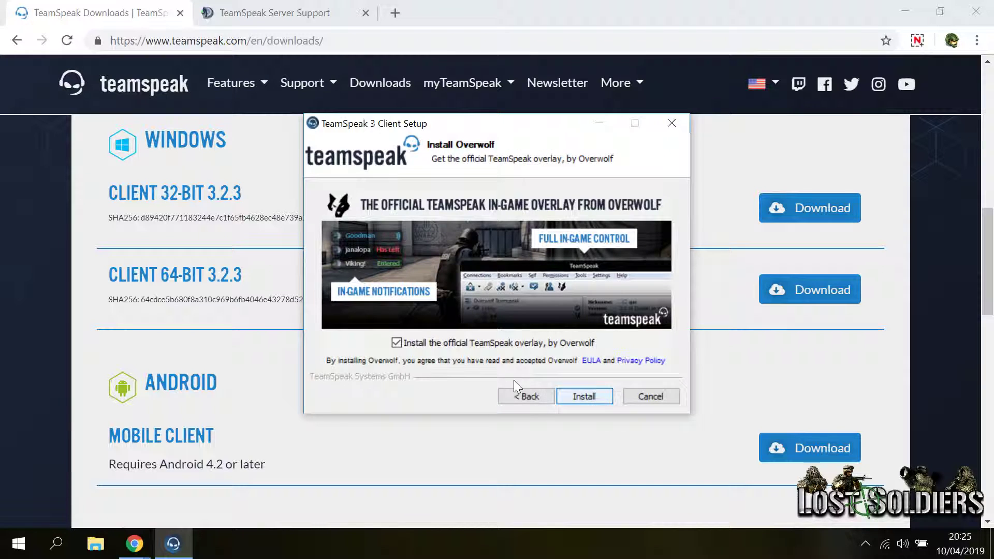
Exclude the Overwolf overlay, install the TeamSpeak 3 client, and finish the setup with Run TeamSpeak 3 Client enabled
{"action": "left_click", "coordinate": [397, 342]}
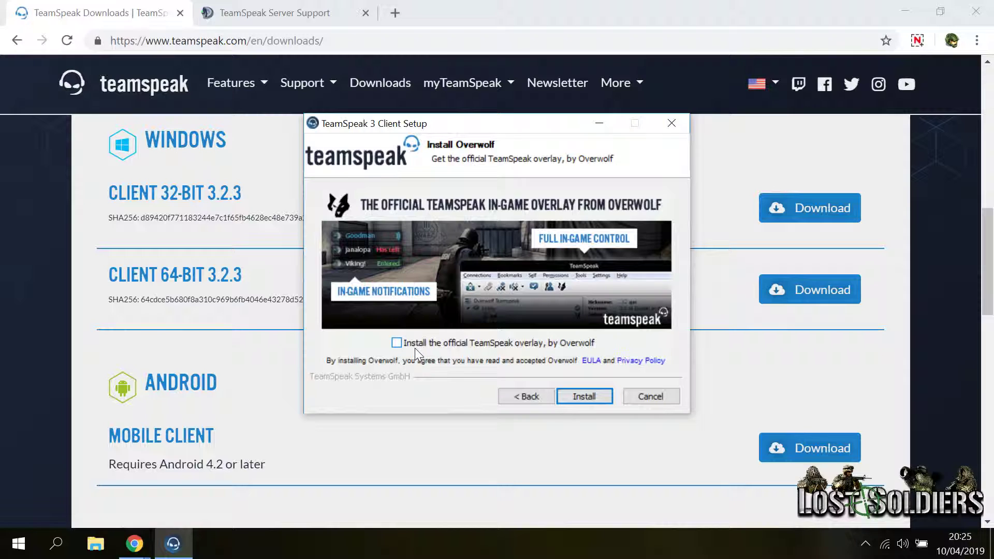
{"action": "left_click", "coordinate": [601, 397]}
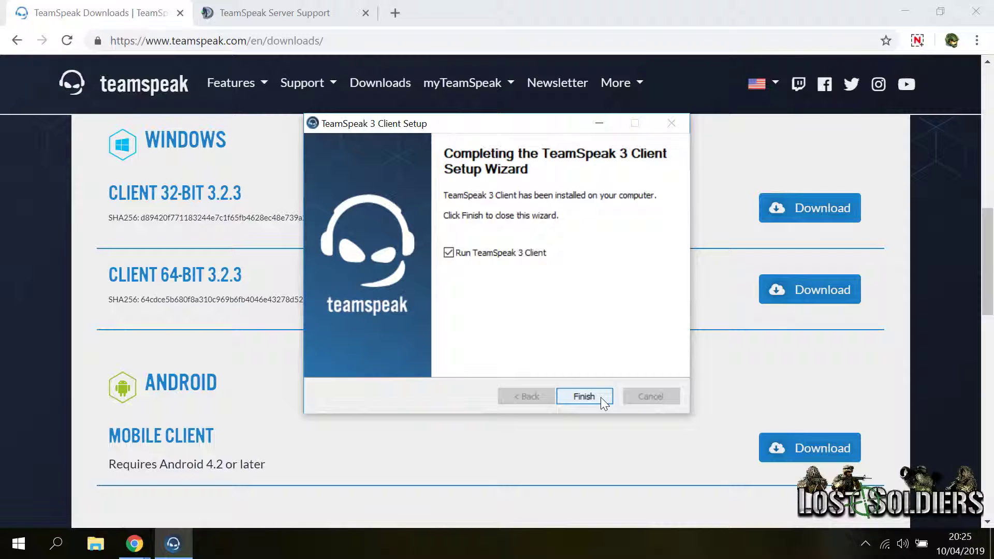
{"action": "left_click", "coordinate": [601, 397]}
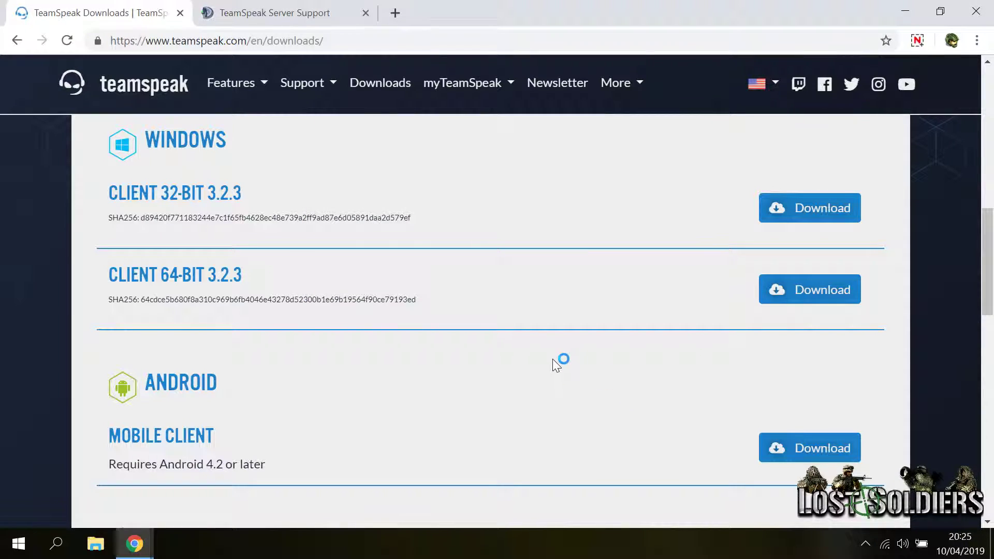
Accept TeamSpeak's license agreement on first launch and continue without logging in to a myTeamSpeak account
{"action": "left_click", "coordinate": [576, 123]}
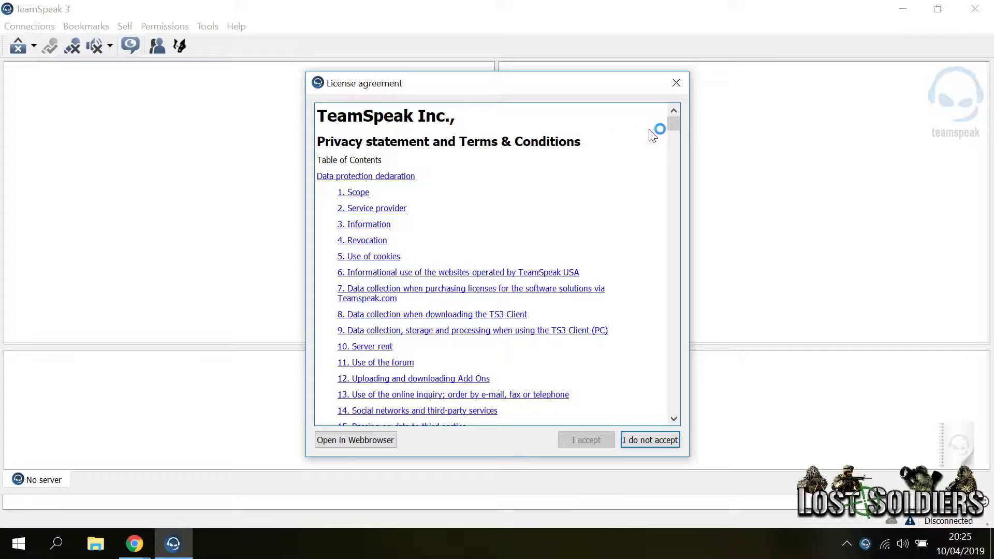
{"action": "left_click_drag", "start_coordinate": [673, 124], "coordinate": [673, 410]}
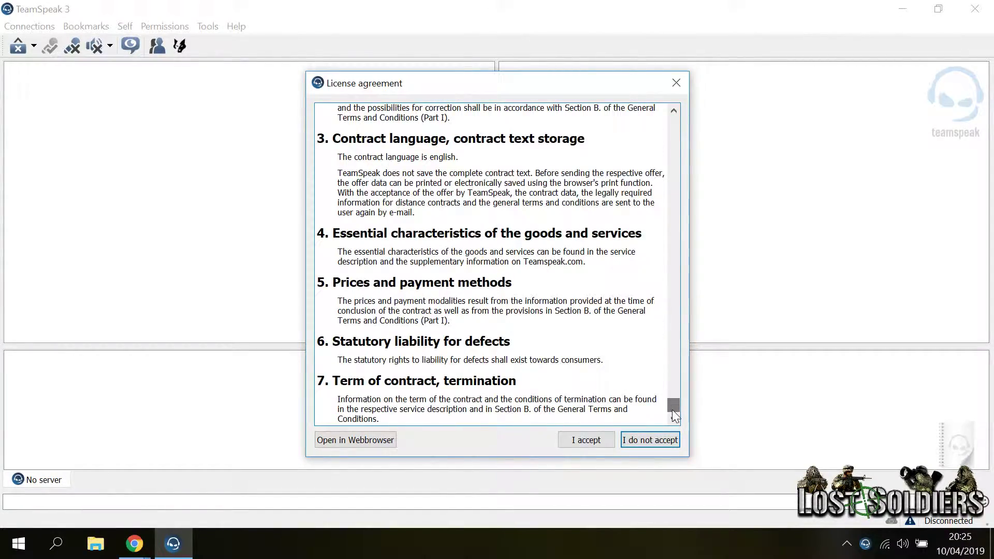
{"action": "left_click", "coordinate": [585, 440]}
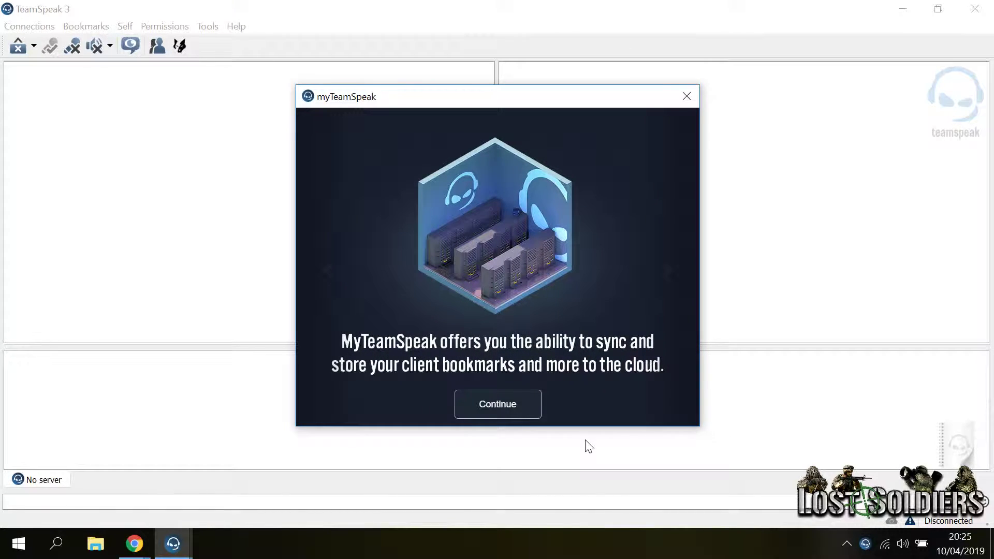
{"action": "left_click", "coordinate": [523, 411]}
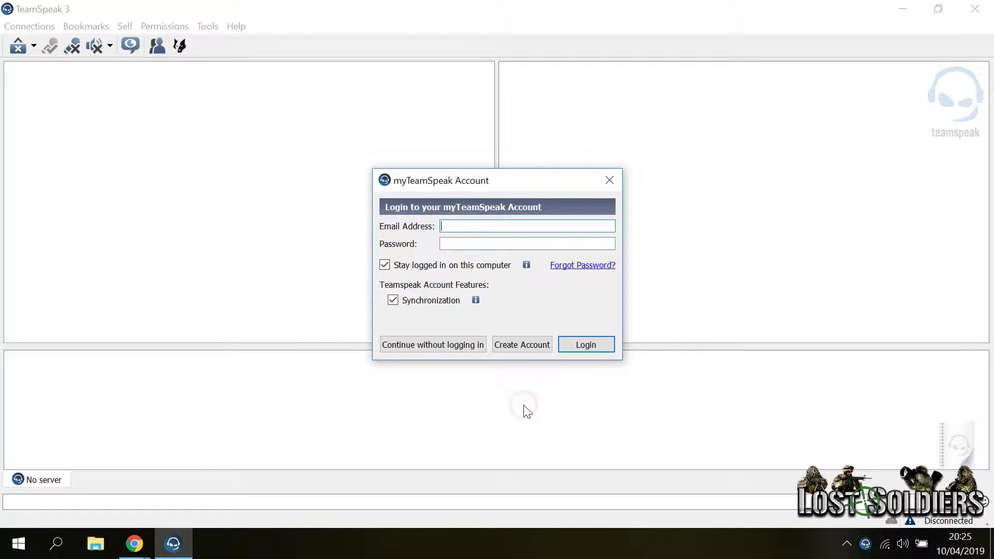
{"action": "left_click", "coordinate": [436, 345]}
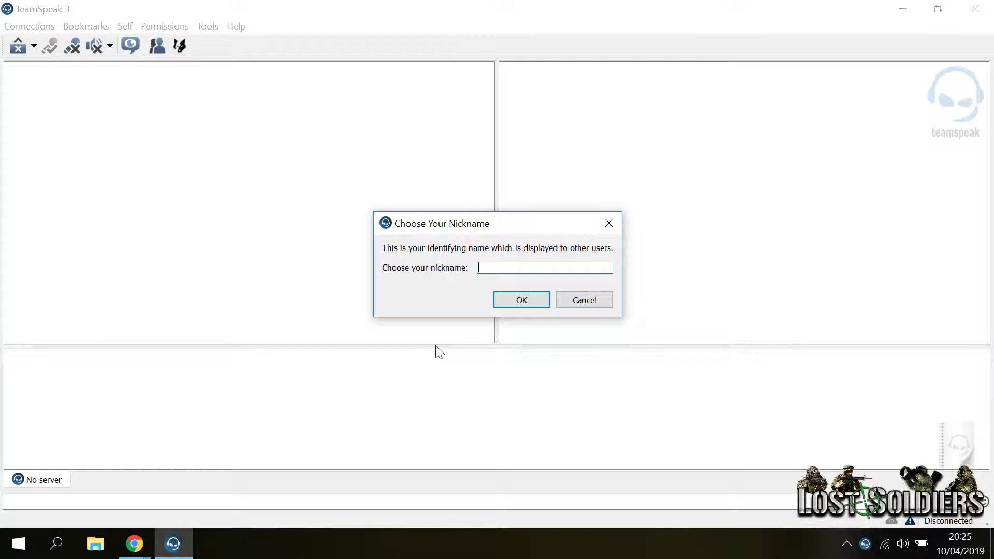
Enter the user's nickname as the identifying name displayed to other users and confirm it
{"action": "type", "text": "S_h"}
{"action": "type", "text": "_a_r_k"}
{"action": "type", "text": "_00"}
{"action": "left_click", "coordinate": [502, 303]}
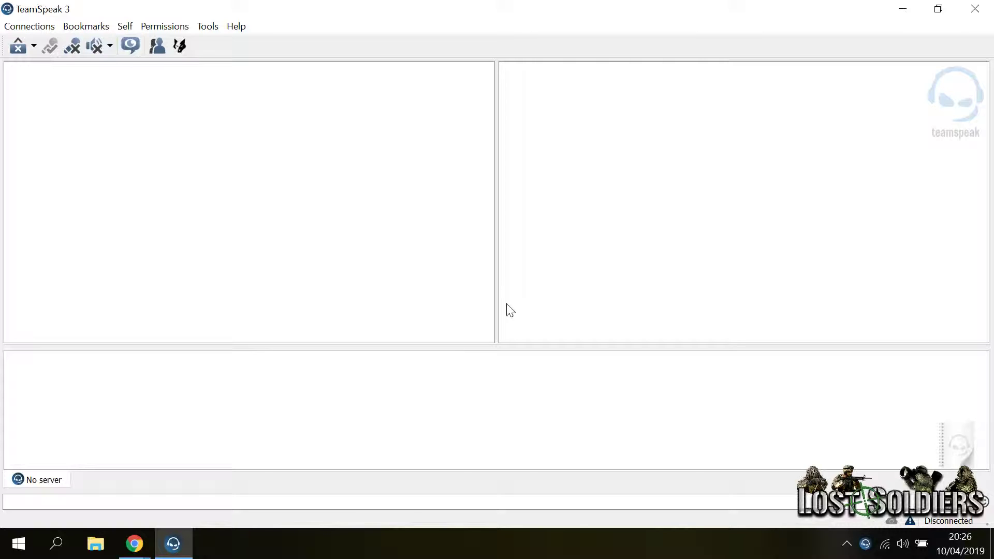
Open TeamSpeak's Options and review the Playback, Capture and Hotkeys settings
{"action": "left_click", "coordinate": [209, 27]}
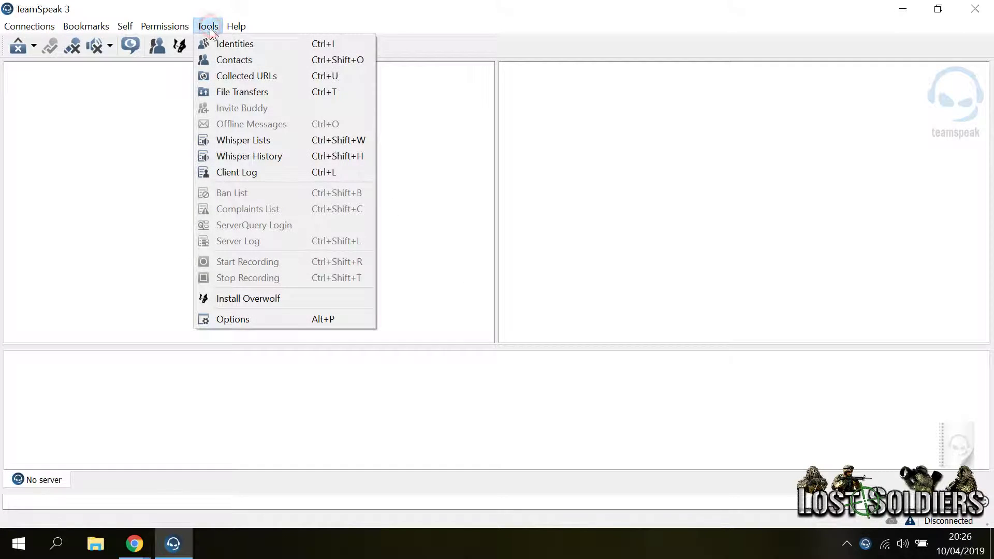
{"action": "left_click", "coordinate": [247, 317]}
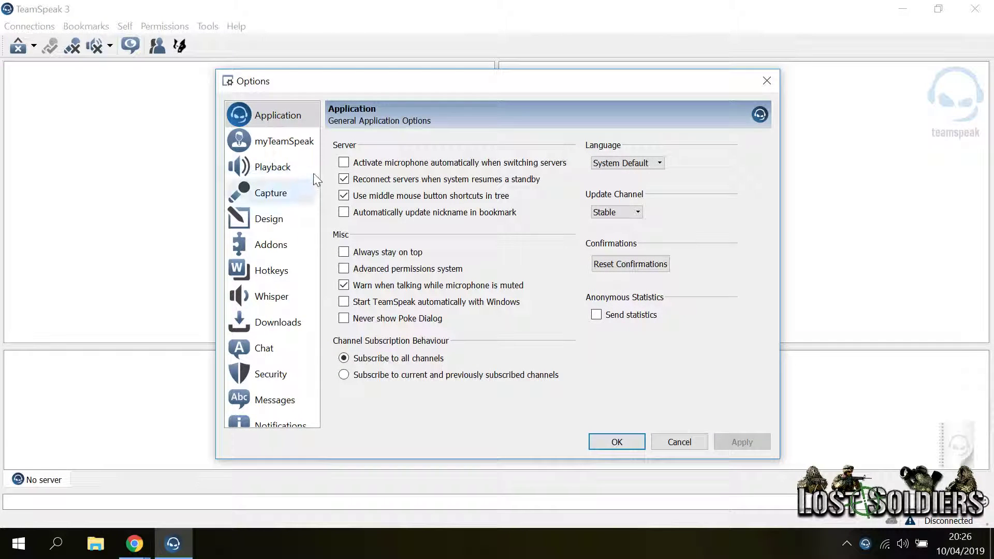
{"action": "left_click", "coordinate": [287, 173]}
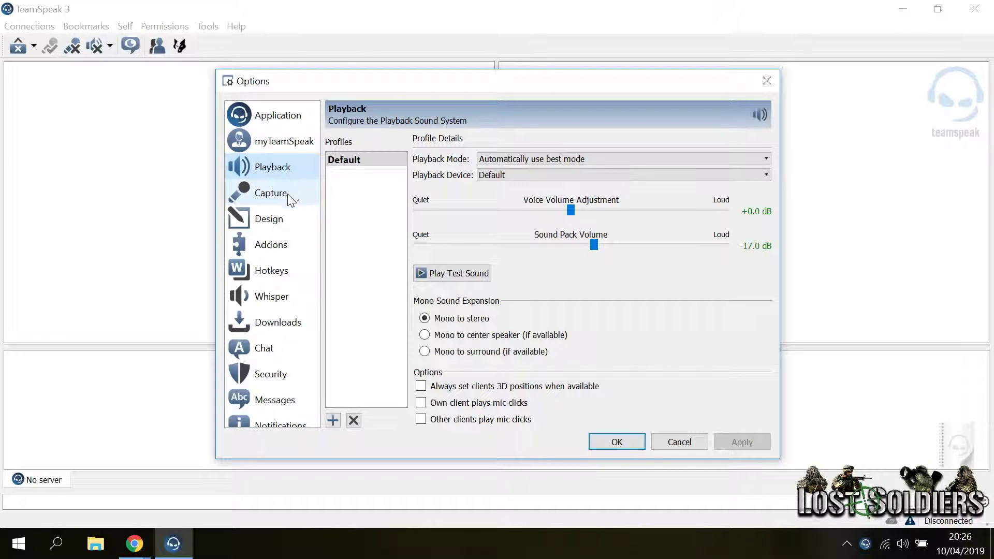
{"action": "left_click", "coordinate": [287, 194]}
{"action": "left_click", "coordinate": [295, 270]}
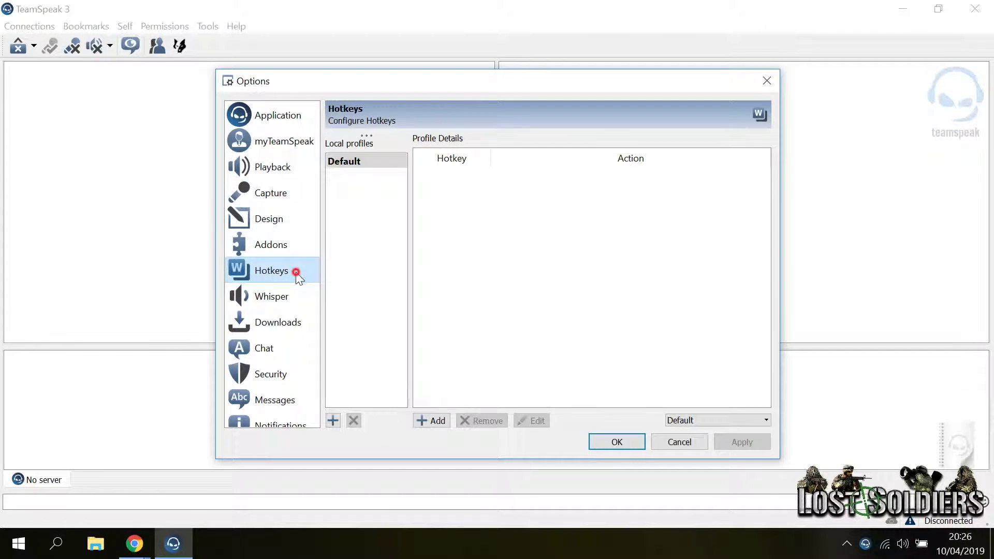
{"action": "left_click", "coordinate": [289, 169]}
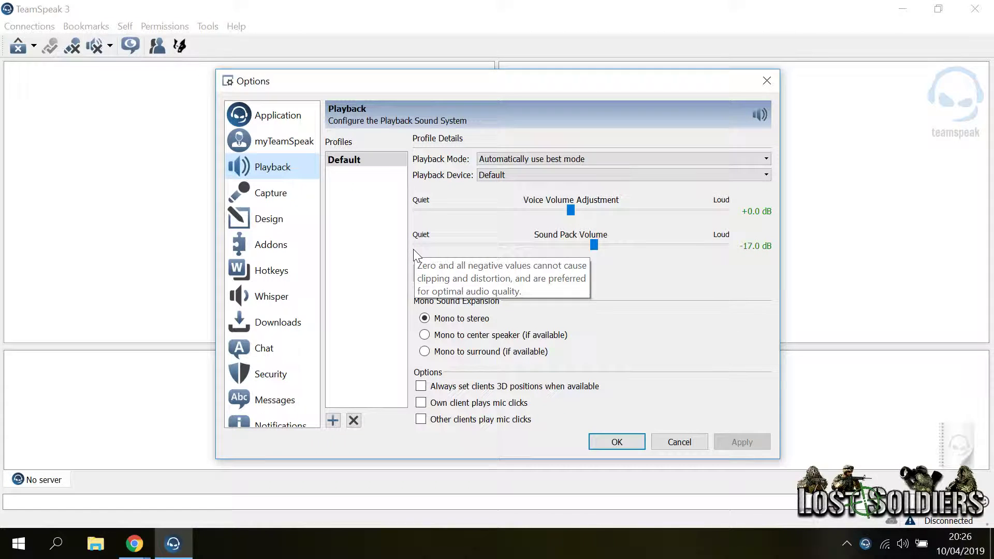
Set the default capture profile to Push-To-Talk with F9 as its hotkey and apply the change
{"action": "left_click", "coordinate": [299, 194]}
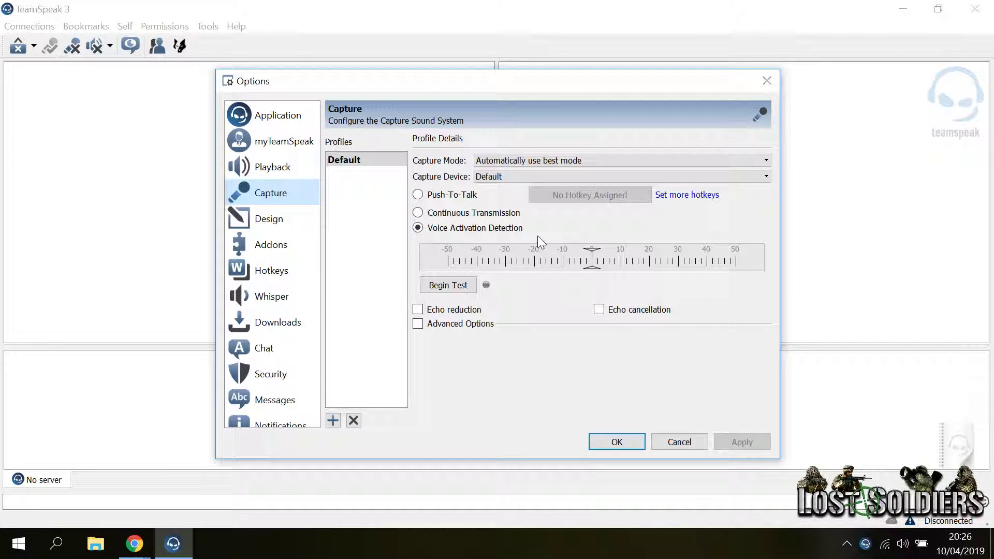
{"action": "left_click", "coordinate": [439, 196]}
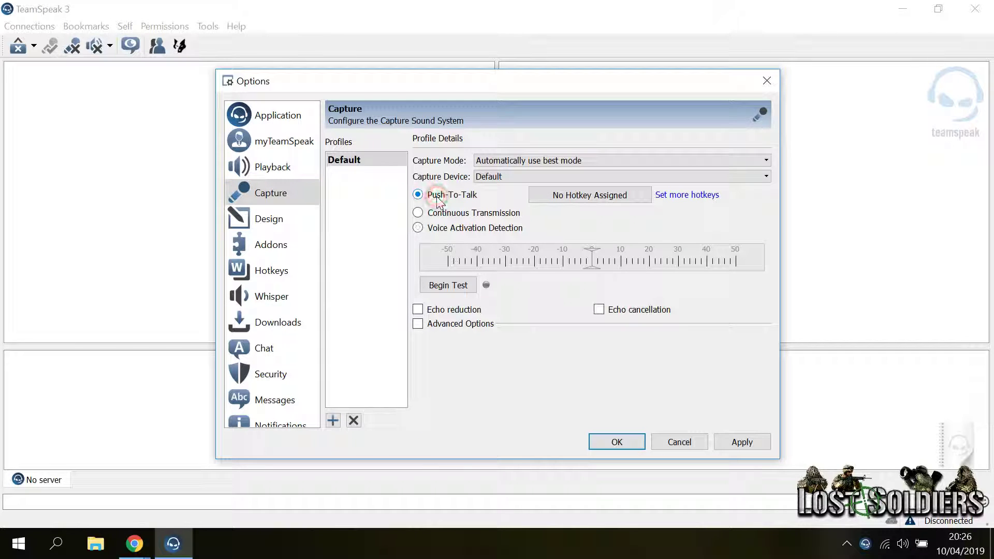
{"action": "left_click", "coordinate": [584, 195]}
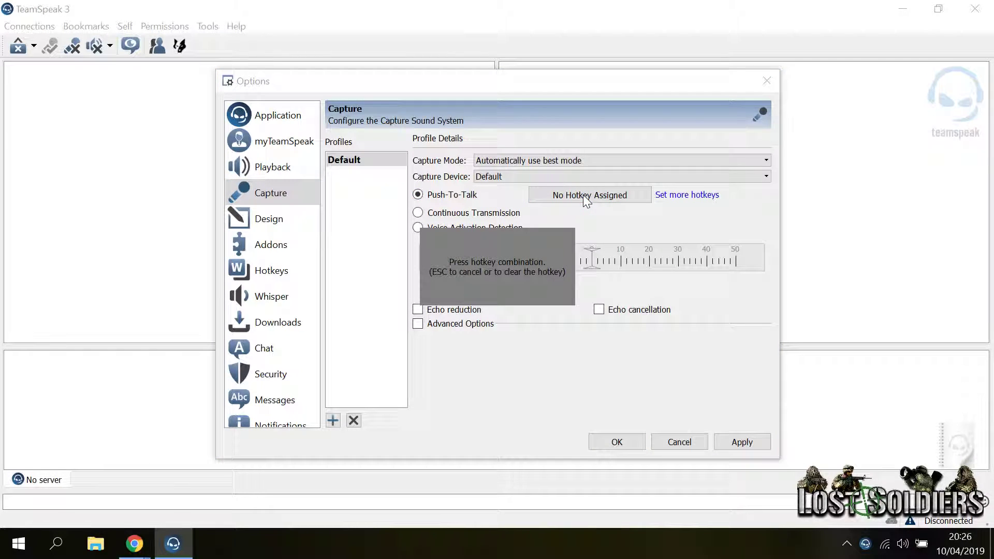
{"action": "key", "text": "F9"}
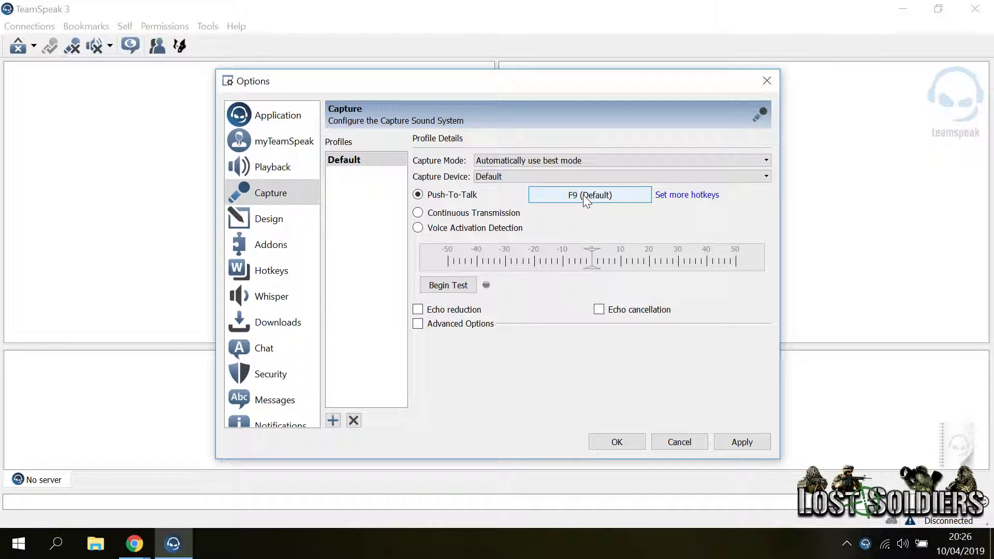
{"action": "left_click", "coordinate": [753, 443]}
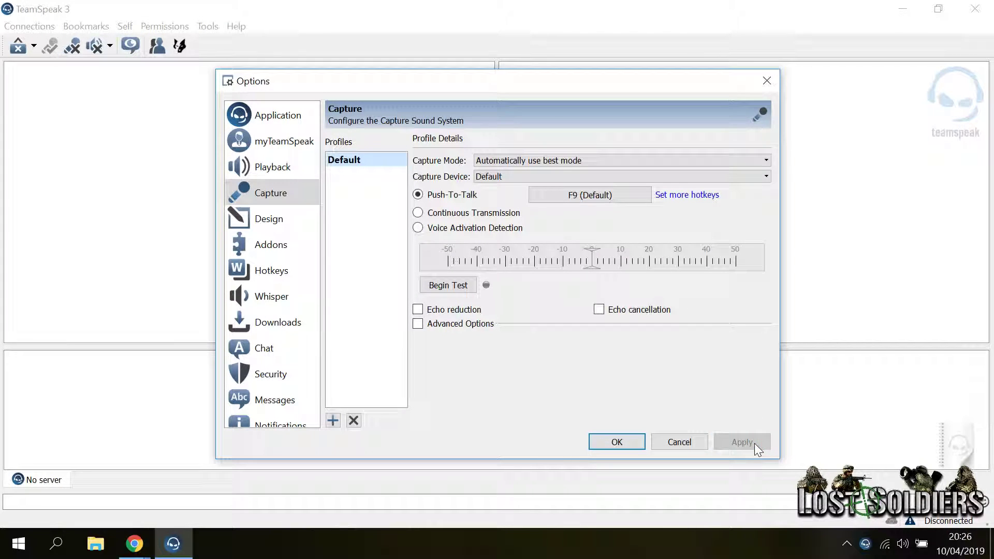
Add a hotkey to the Default hotkey profile that assigns F7 to Toggle Microphone Mute
{"action": "left_click", "coordinate": [271, 272]}
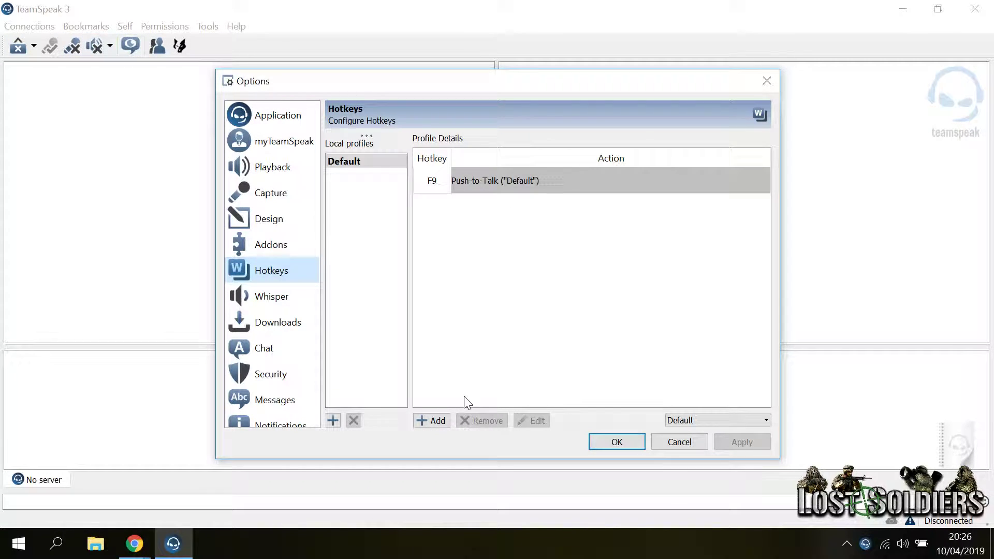
{"action": "left_click", "coordinate": [435, 421]}
{"action": "left_click", "coordinate": [455, 254]}
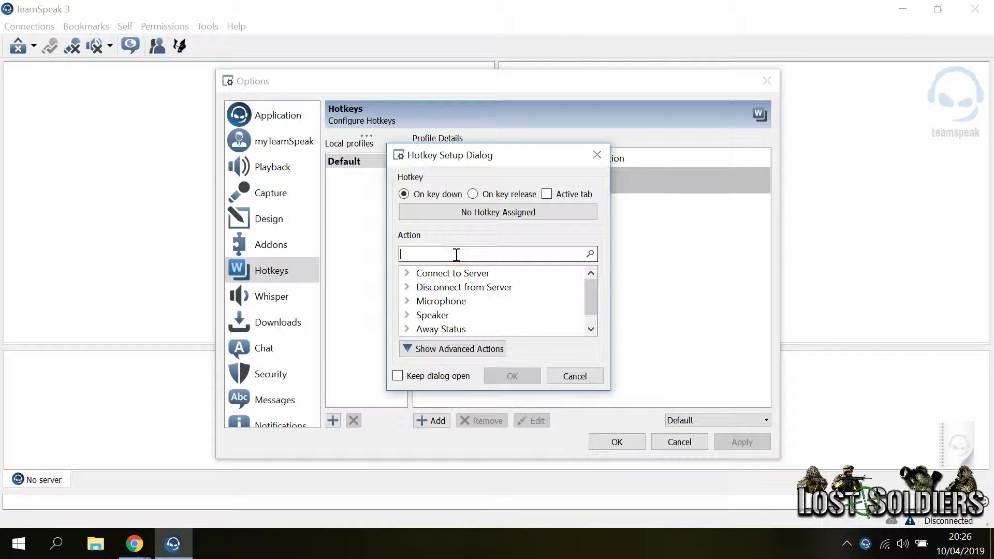
{"action": "type", "text": "mute"}
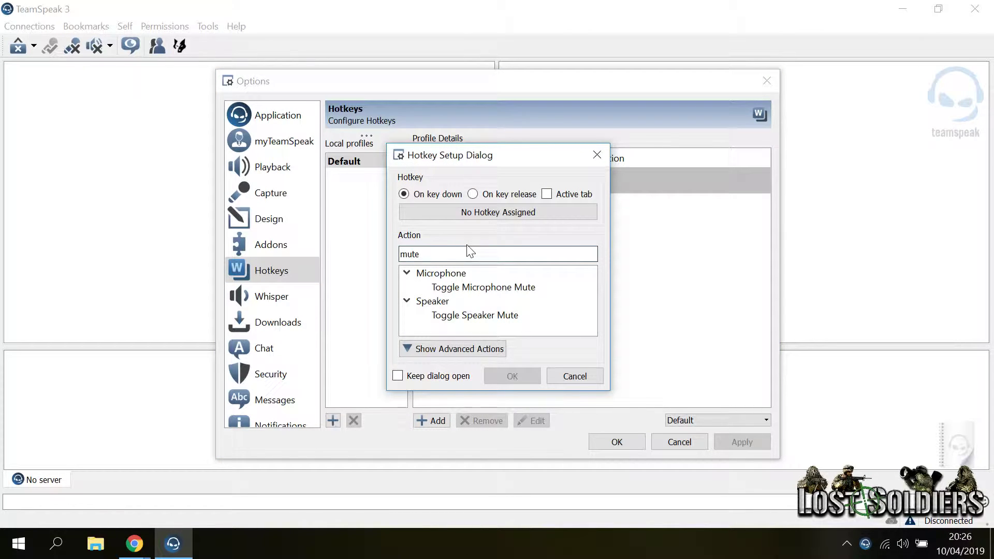
{"action": "double_click", "coordinate": [493, 293]}
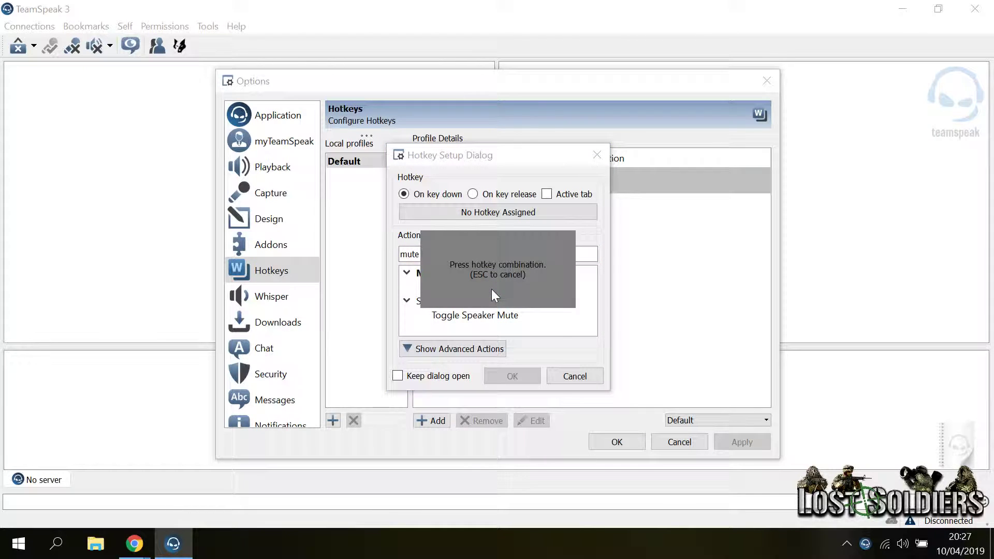
{"action": "key", "text": "F7"}
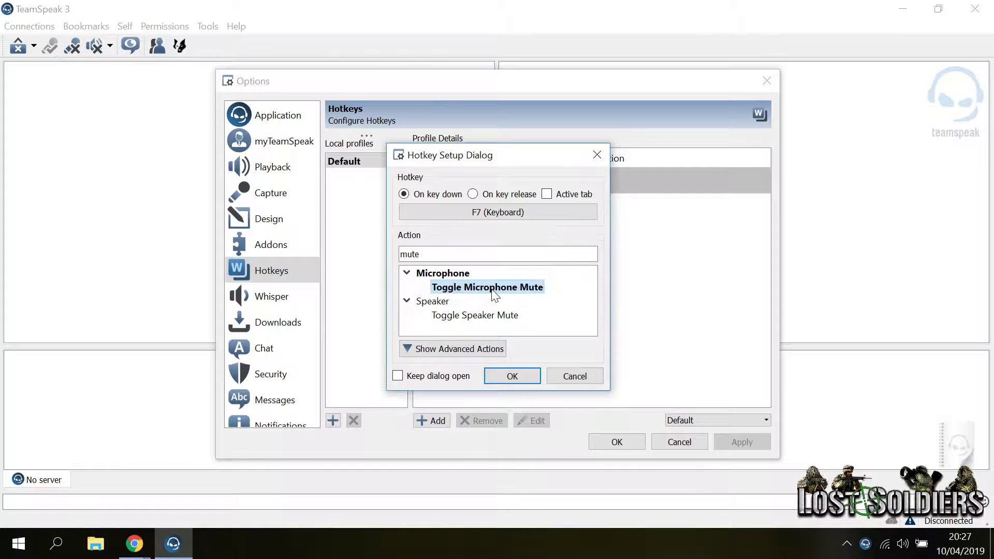
{"action": "left_click", "coordinate": [522, 375]}
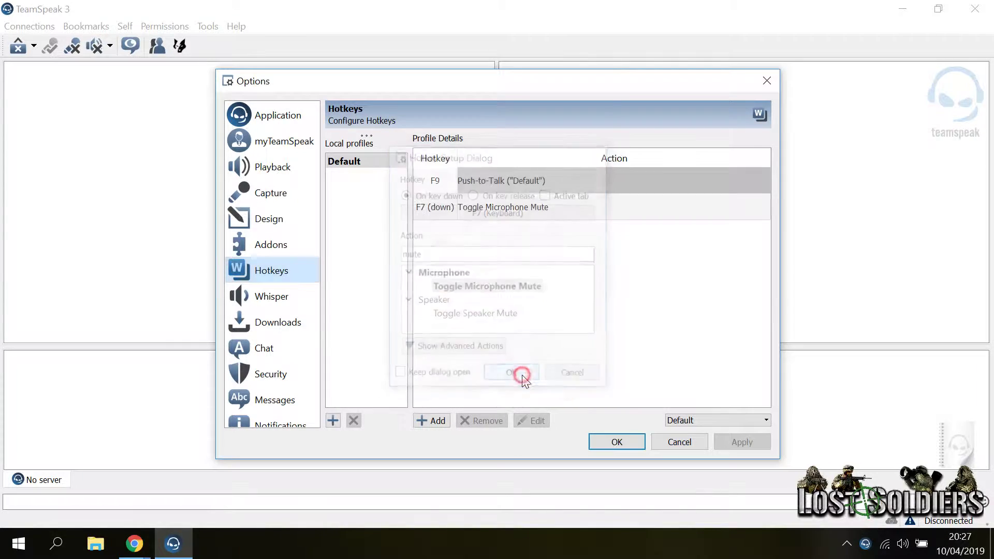
Add another hotkey to the Default profile that assigns F8 to Toggle Speaker Mute
{"action": "left_click", "coordinate": [441, 422]}
{"action": "left_click", "coordinate": [460, 252]}
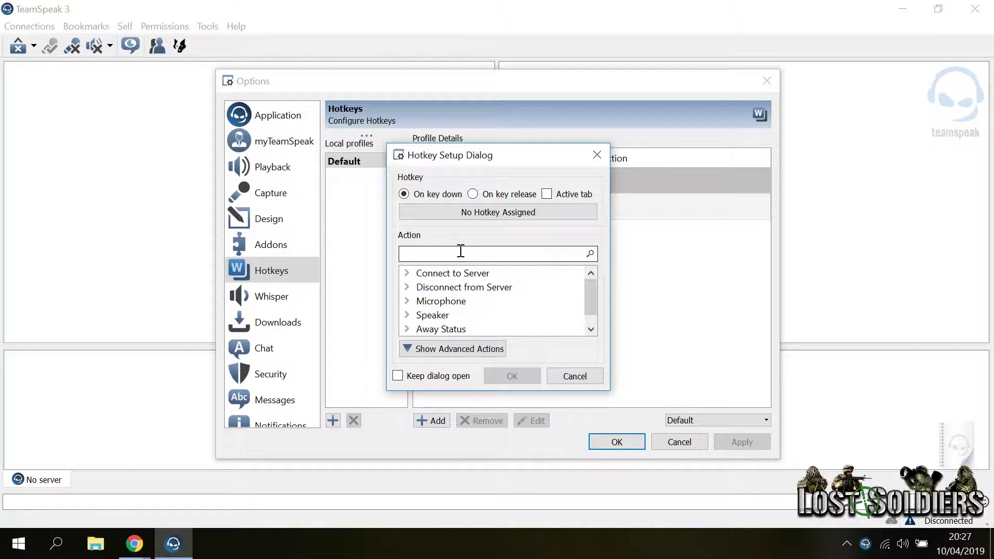
{"action": "type", "text": "mute"}
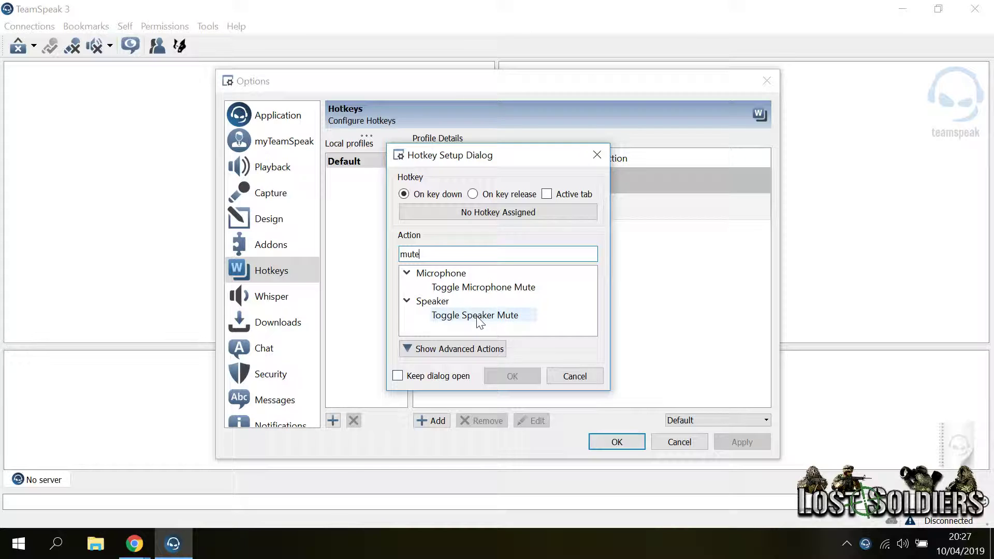
{"action": "double_click", "coordinate": [477, 315]}
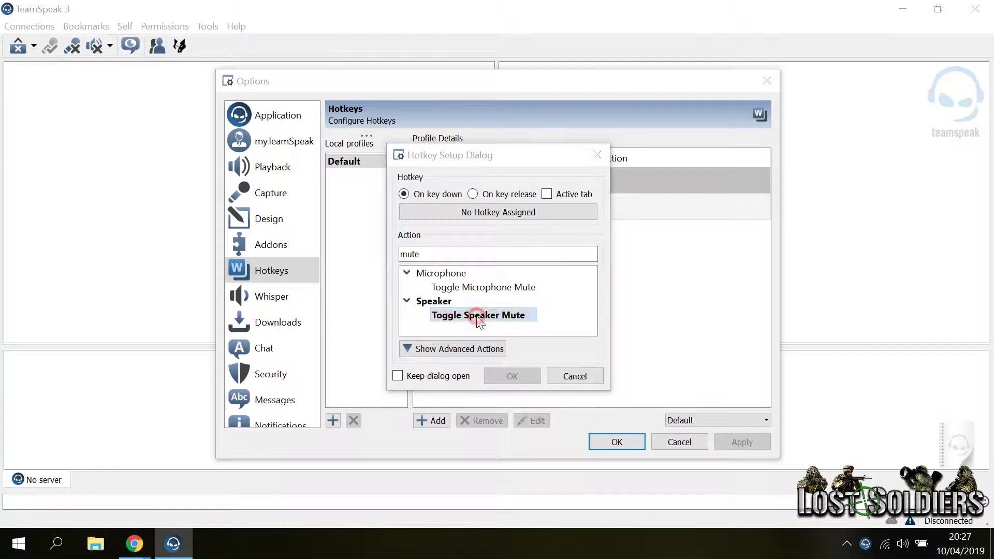
{"action": "key", "text": "F8"}
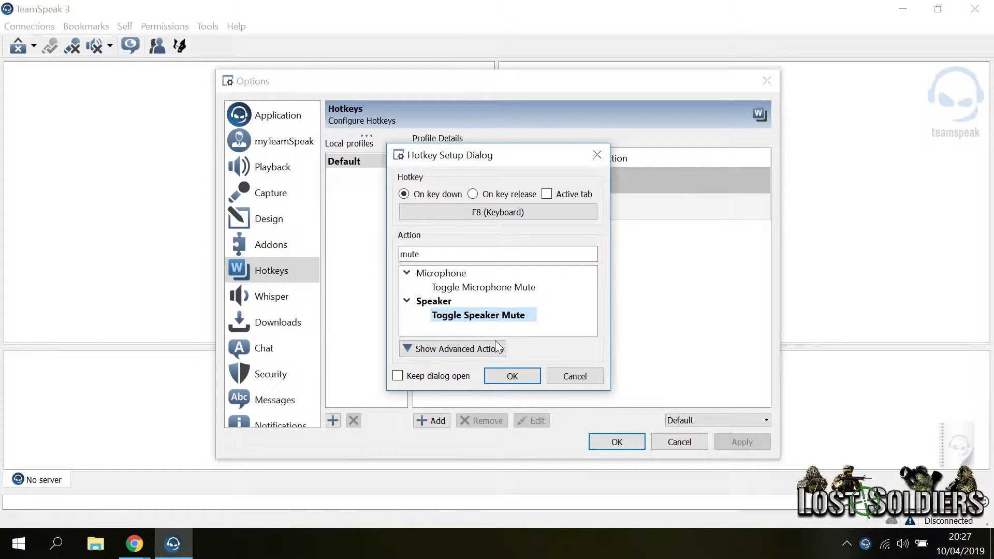
{"action": "left_click", "coordinate": [512, 377]}
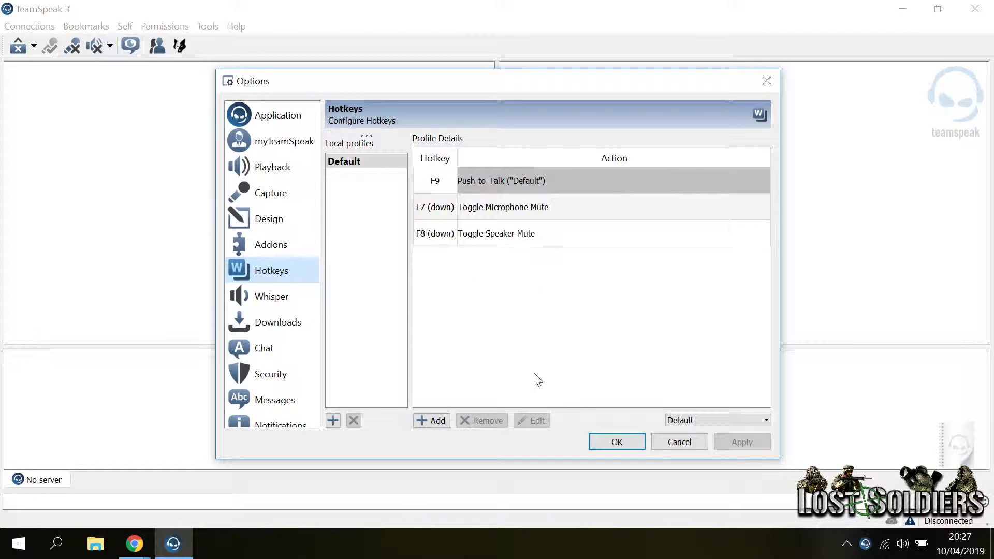
Review the Default playback profile, and set the Default capture profile to Voice Activation Detection and apply it
{"action": "left_click", "coordinate": [280, 192]}
{"action": "left_click", "coordinate": [276, 167]}
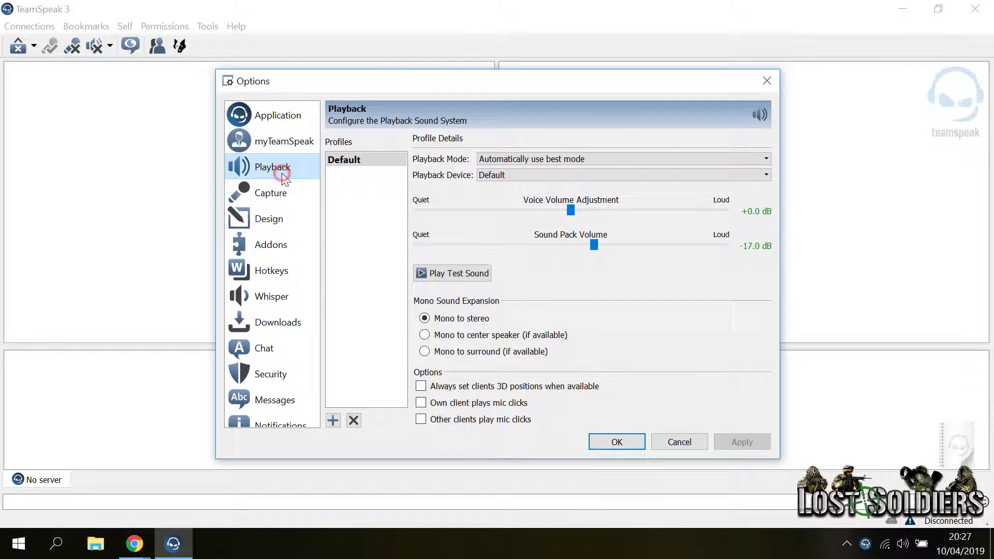
{"action": "left_click", "coordinate": [352, 160]}
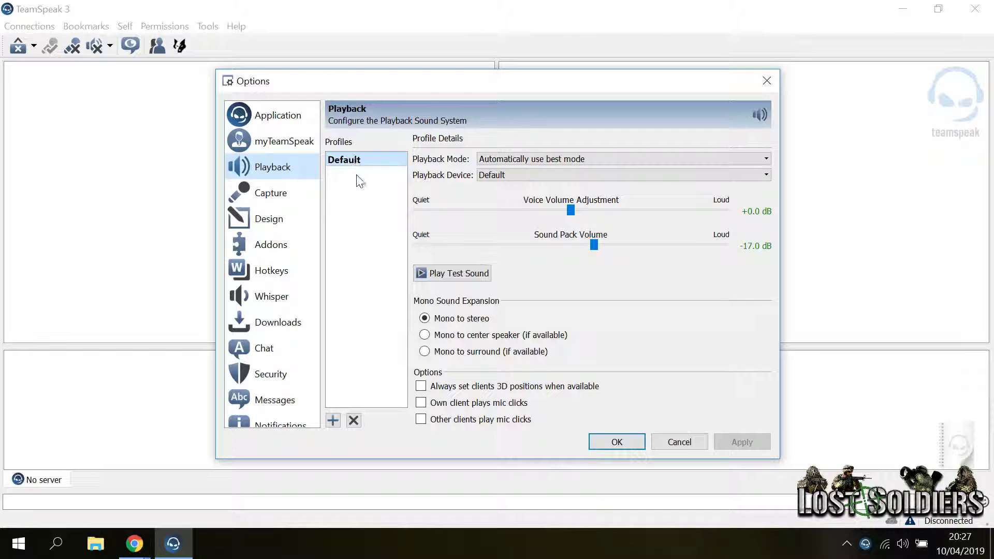
{"action": "left_click", "coordinate": [284, 192]}
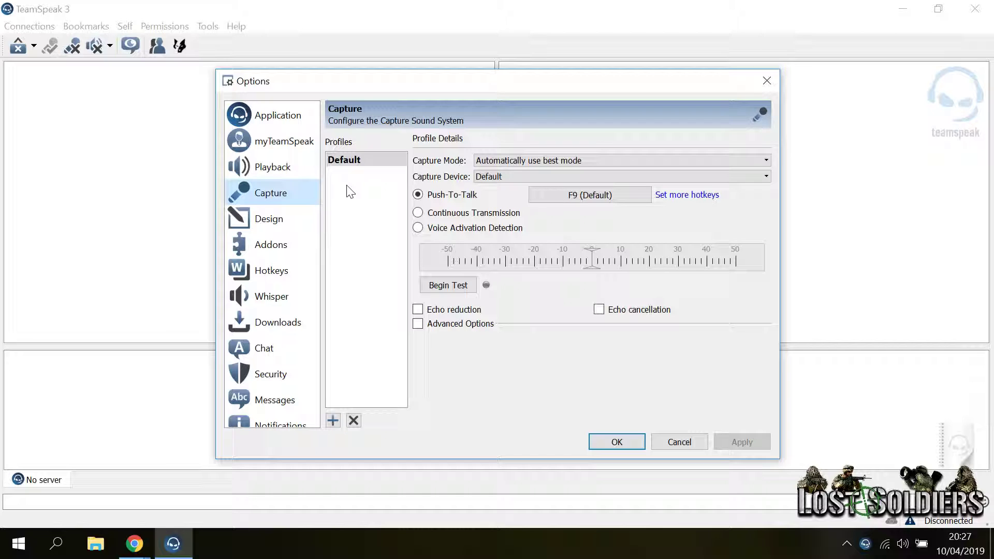
{"action": "left_click", "coordinate": [418, 228]}
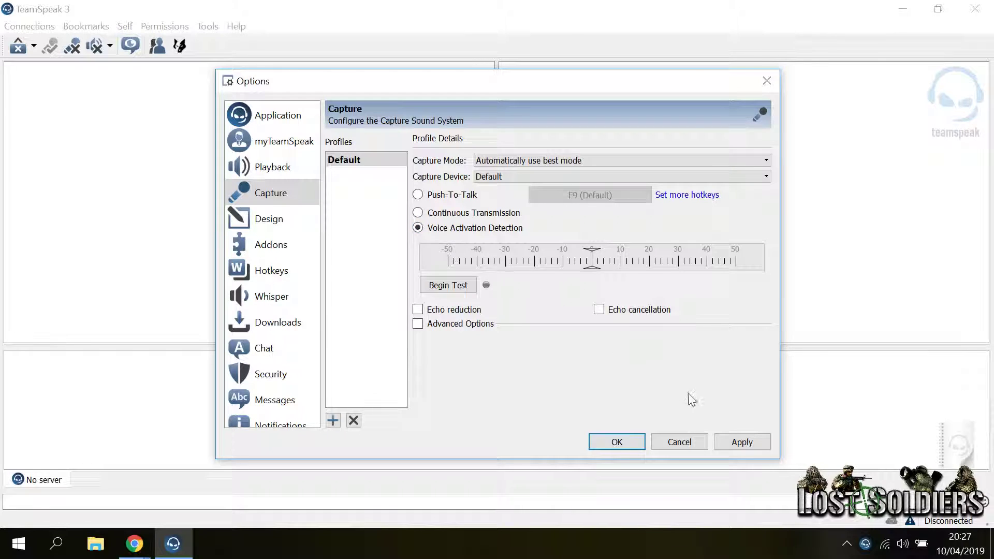
{"action": "left_click", "coordinate": [741, 442]}
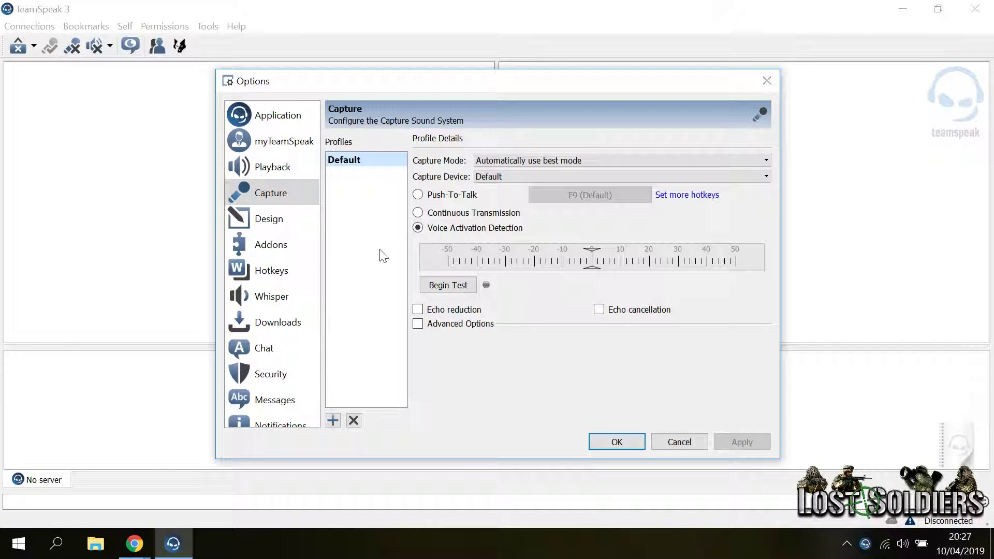
Create a capture profile named Game with default settings, set it to Push-To-Talk and save the options
{"action": "left_click", "coordinate": [333, 420]}
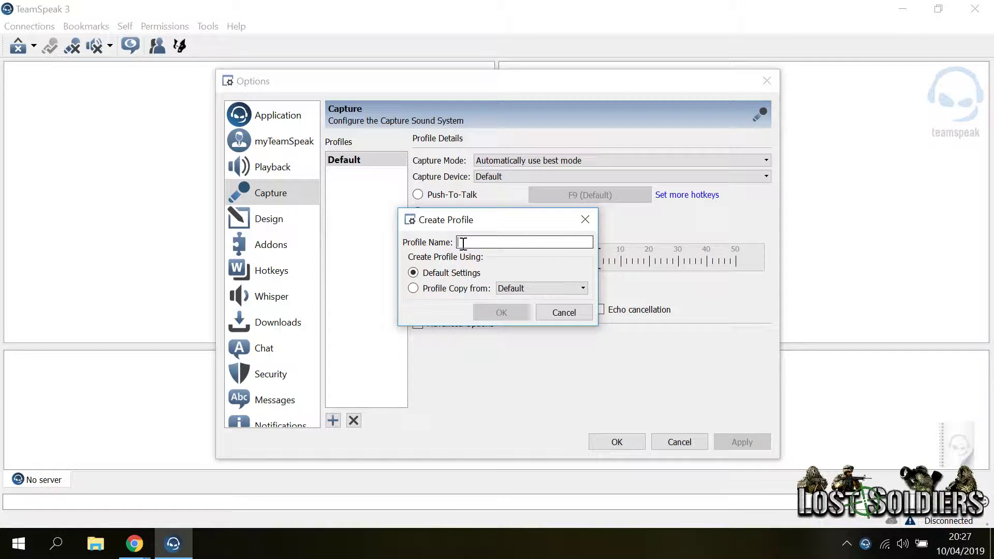
{"action": "type", "text": "Game"}
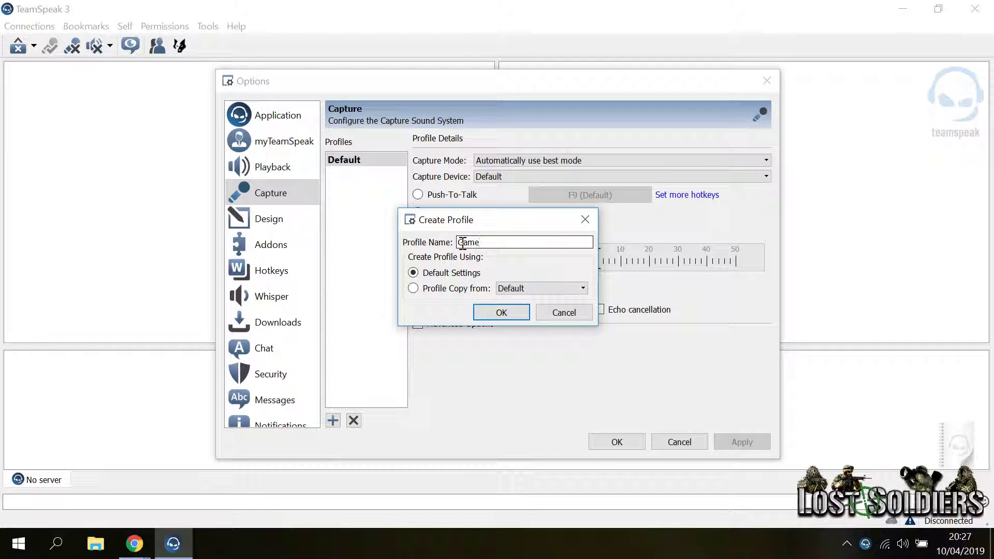
{"action": "left_click", "coordinate": [493, 311]}
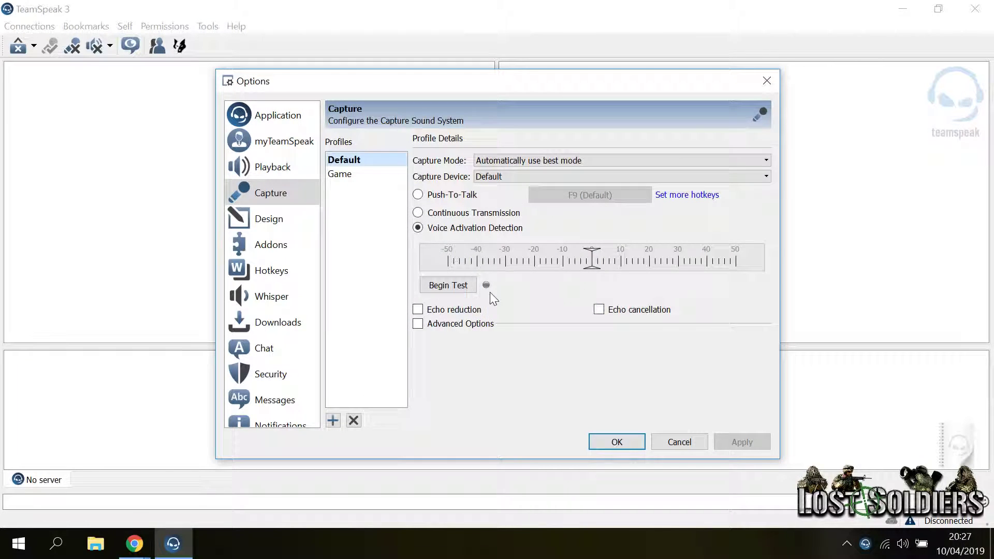
{"action": "left_click", "coordinate": [346, 175]}
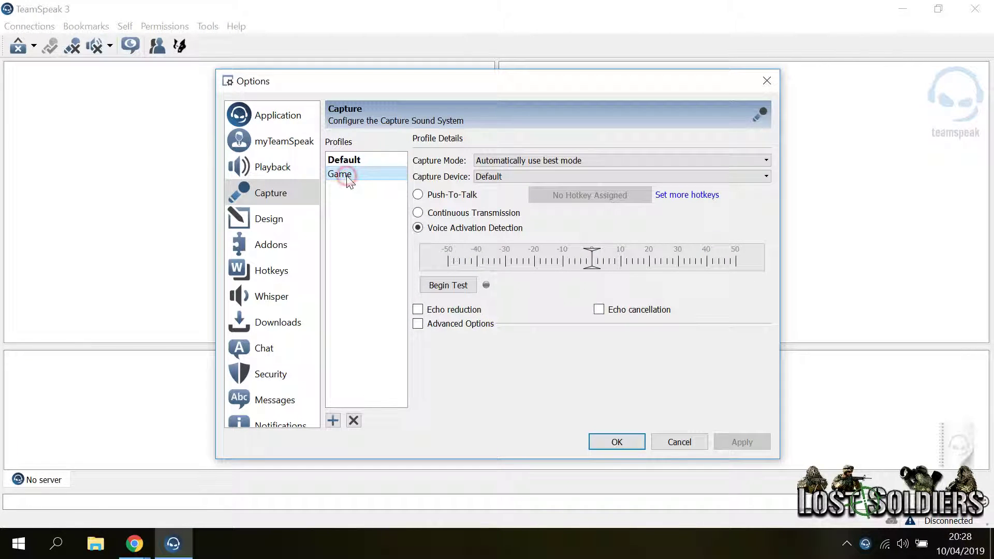
{"action": "left_click", "coordinate": [418, 195]}
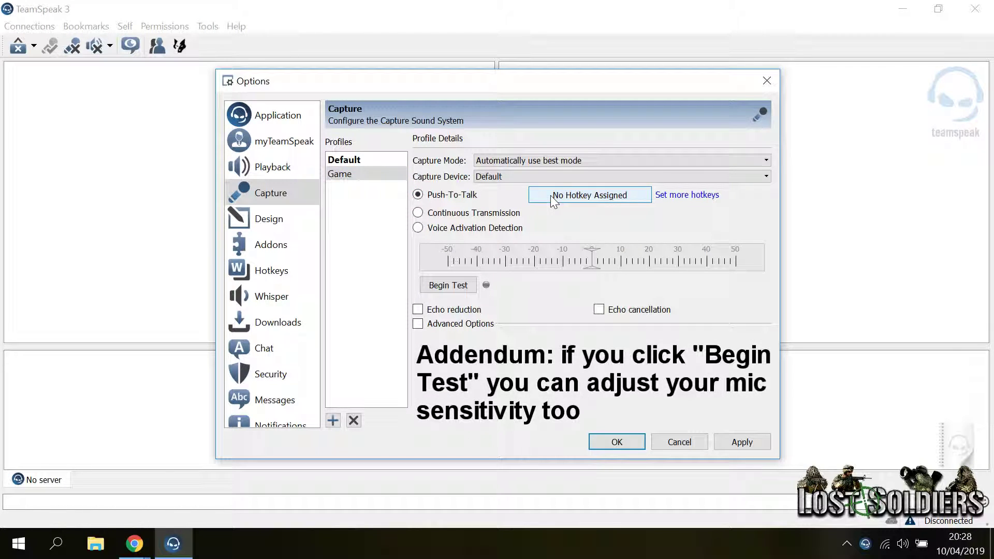
{"action": "left_click", "coordinate": [740, 441]}
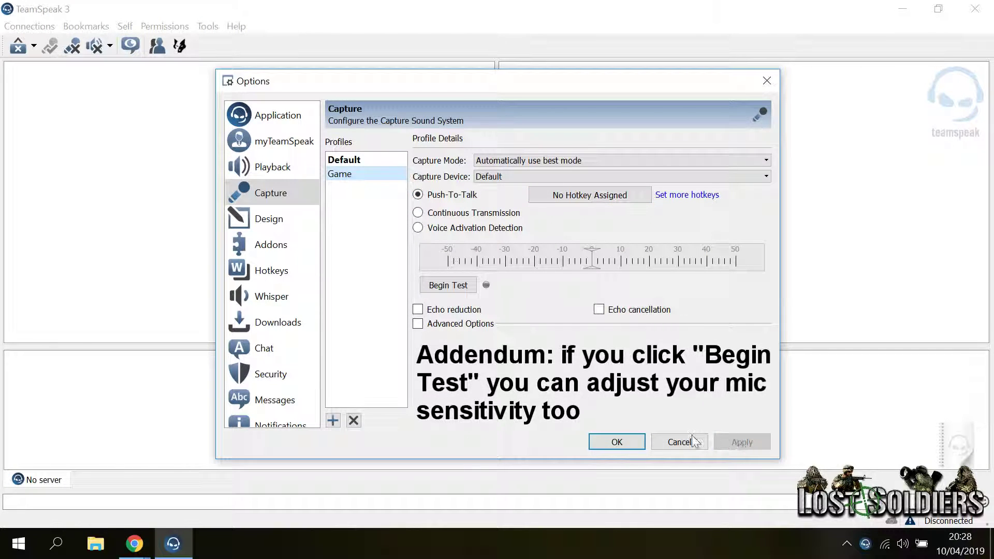
{"action": "left_click", "coordinate": [614, 441]}
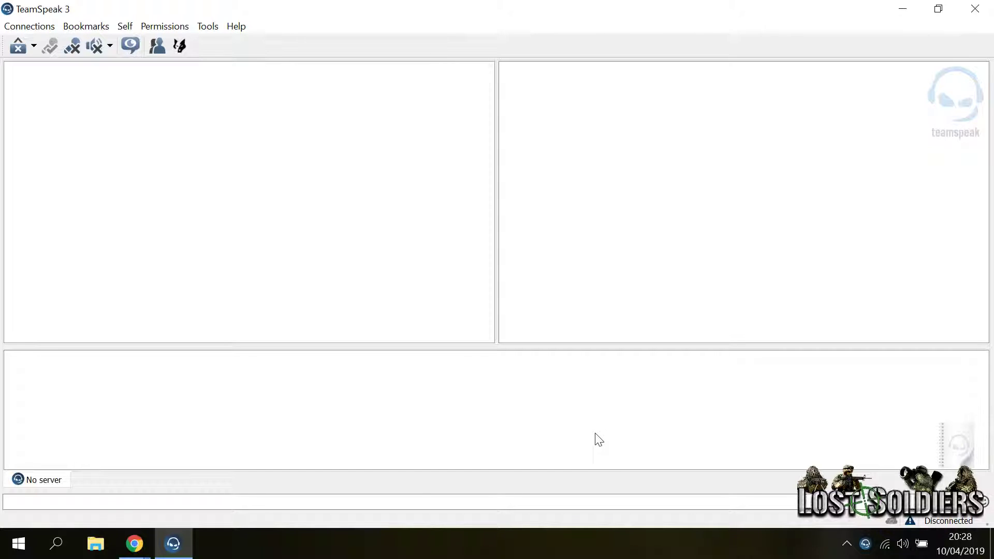
Start a new server connection and set the server address to voice.lost-soldiers.org
{"action": "left_click", "coordinate": [30, 27]}
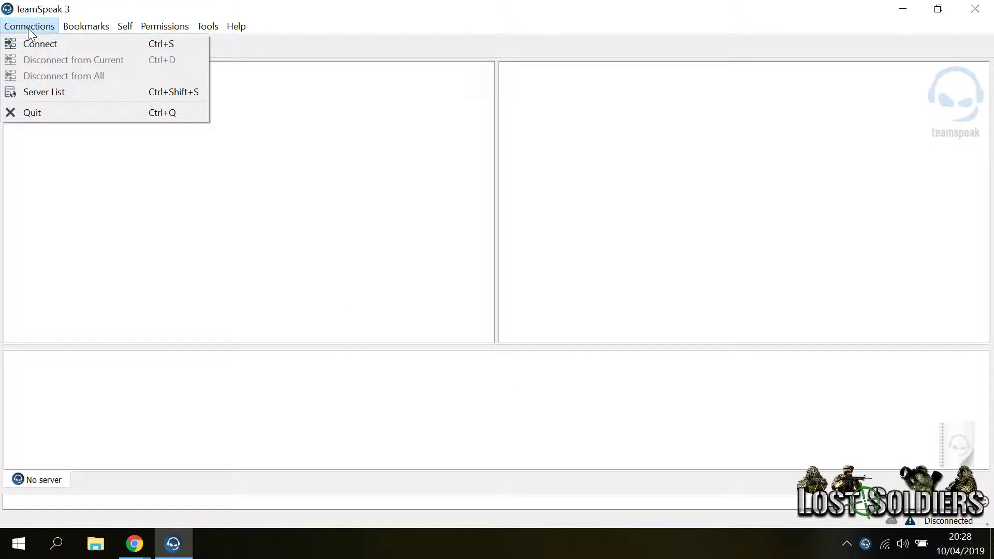
{"action": "left_click", "coordinate": [57, 47]}
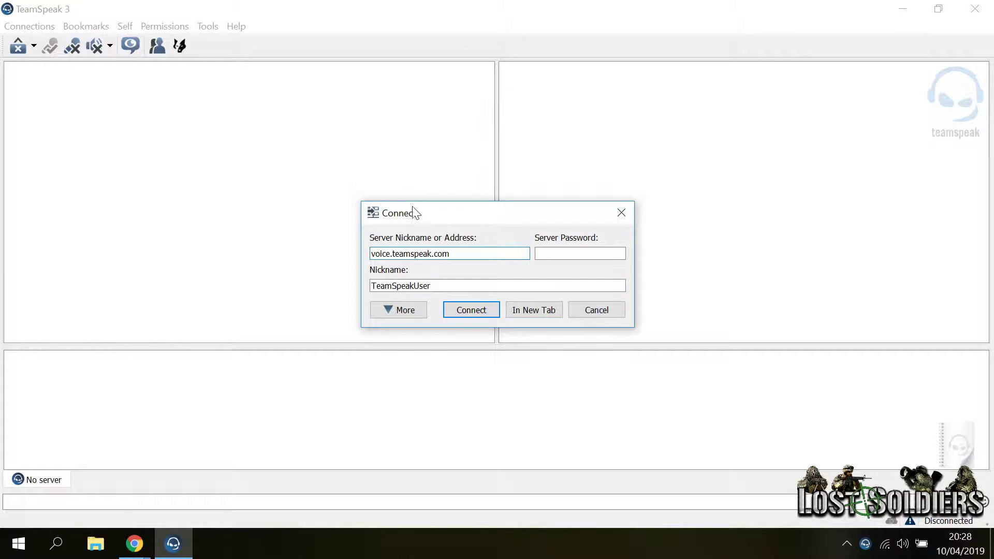
{"action": "left_click_drag", "start_coordinate": [421, 212], "coordinate": [398, 205]}
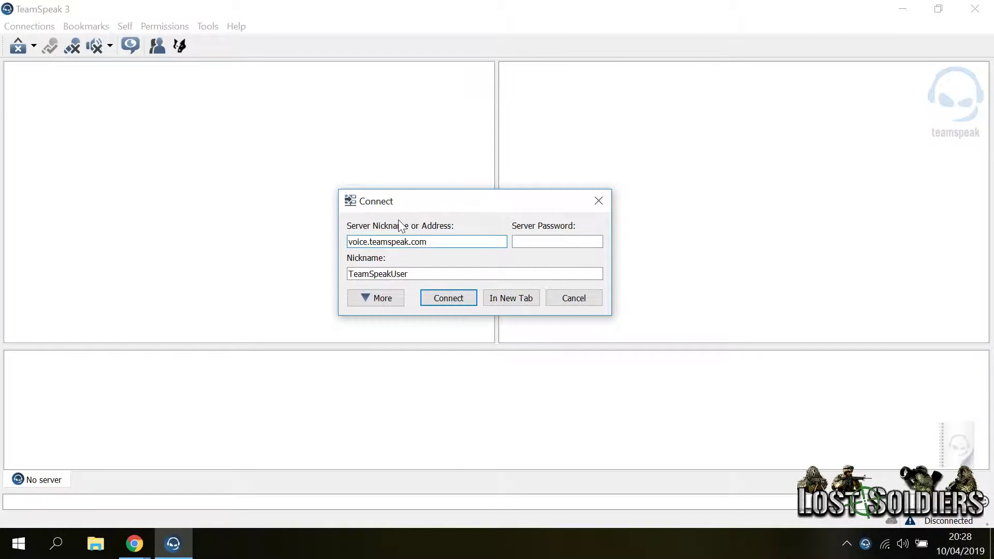
{"action": "left_click", "coordinate": [439, 245]}
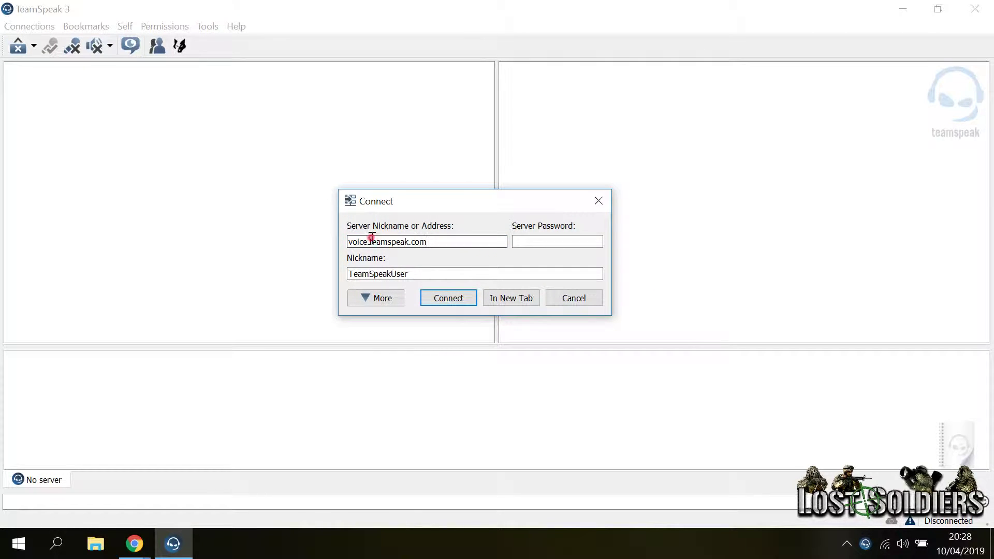
{"action": "left_click_drag", "start_coordinate": [372, 239], "coordinate": [458, 240]}
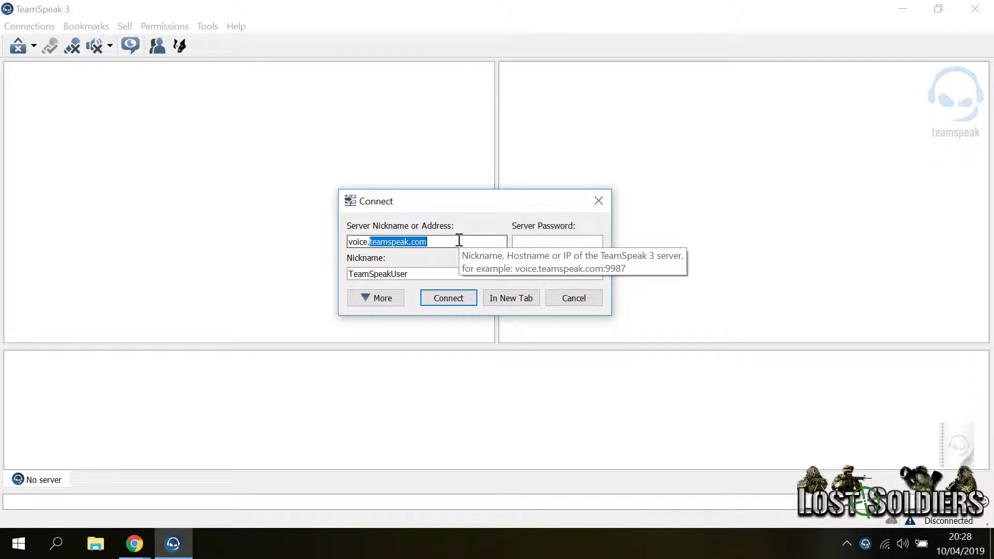
{"action": "type", "text": "lo"}
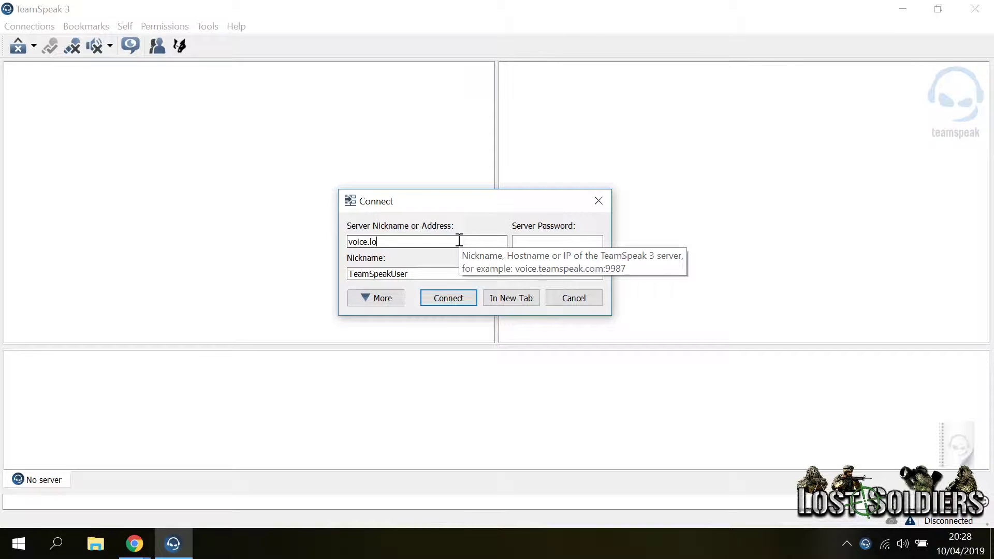
{"action": "type", "text": "st-soldiers.org"}
Enter the user's nickname for the connection and, in the additional connection settings, its phonetic version
{"action": "double_click", "coordinate": [398, 273]}
{"action": "type", "text": "S"}
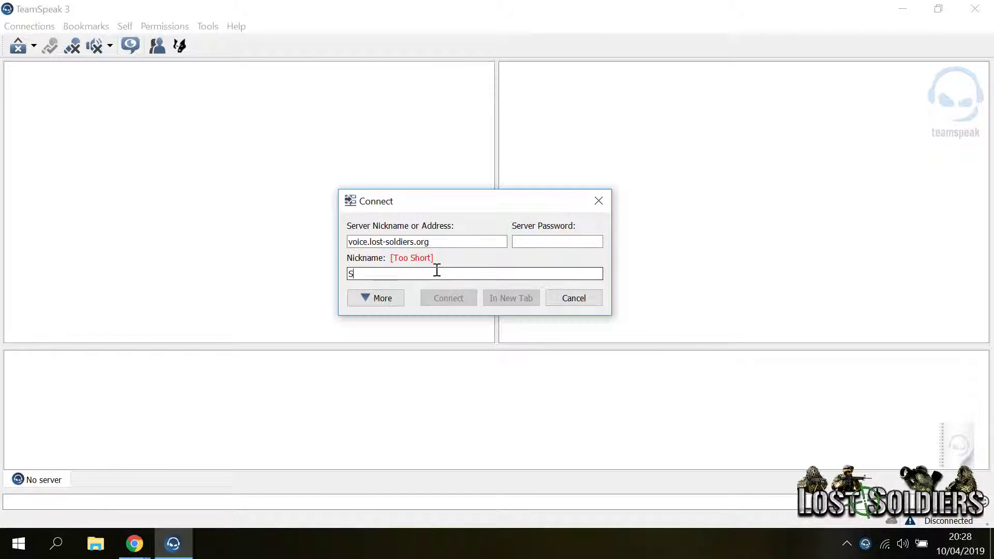
{"action": "type", "text": "_h_a_r"}
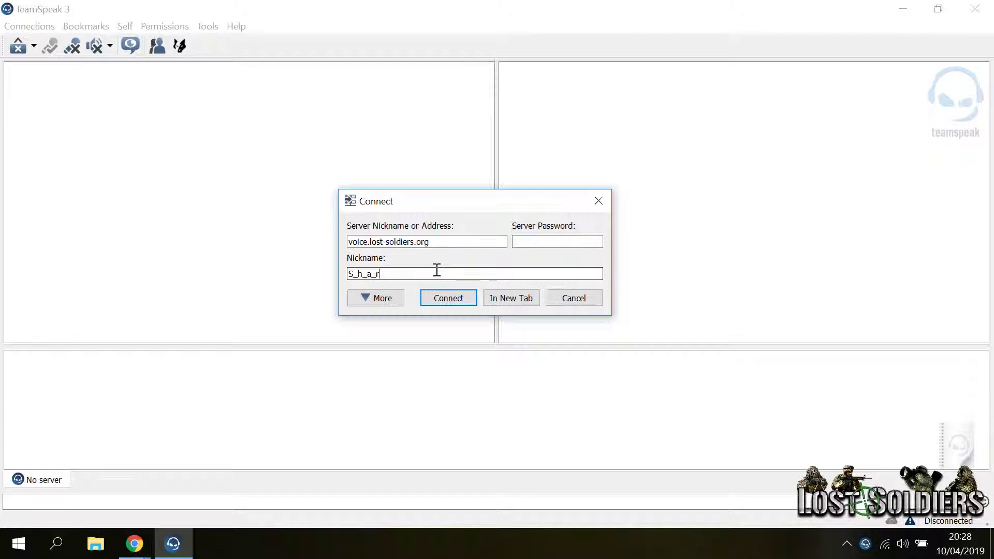
{"action": "type", "text": "_k_93"}
{"action": "left_click", "coordinate": [395, 300]}
{"action": "left_click_drag", "start_coordinate": [435, 204], "coordinate": [412, 188]}
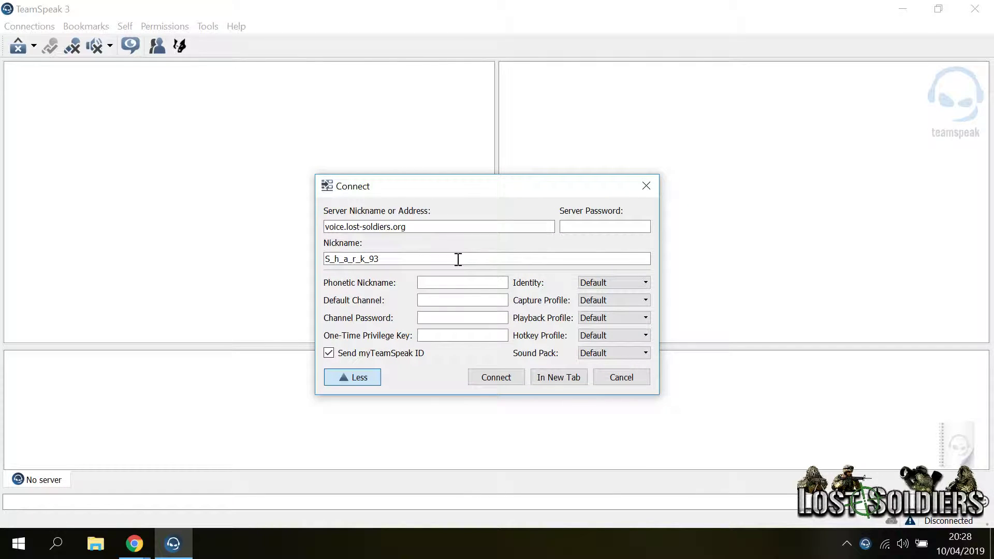
{"action": "left_click", "coordinate": [446, 281]}
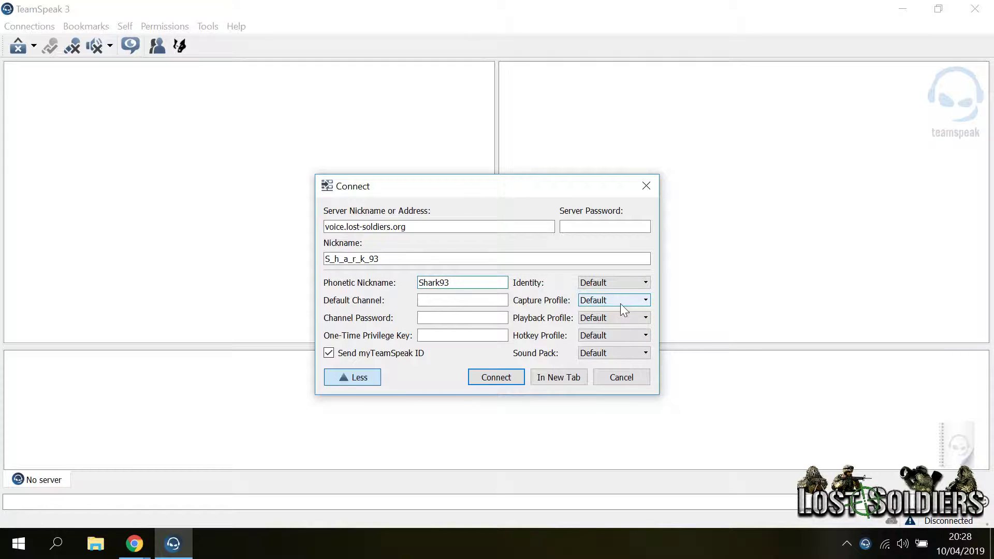
Connect to the Lost-Soldiers.org server and switch to the Civilian Checkpoint channel
{"action": "left_click", "coordinate": [496, 377]}
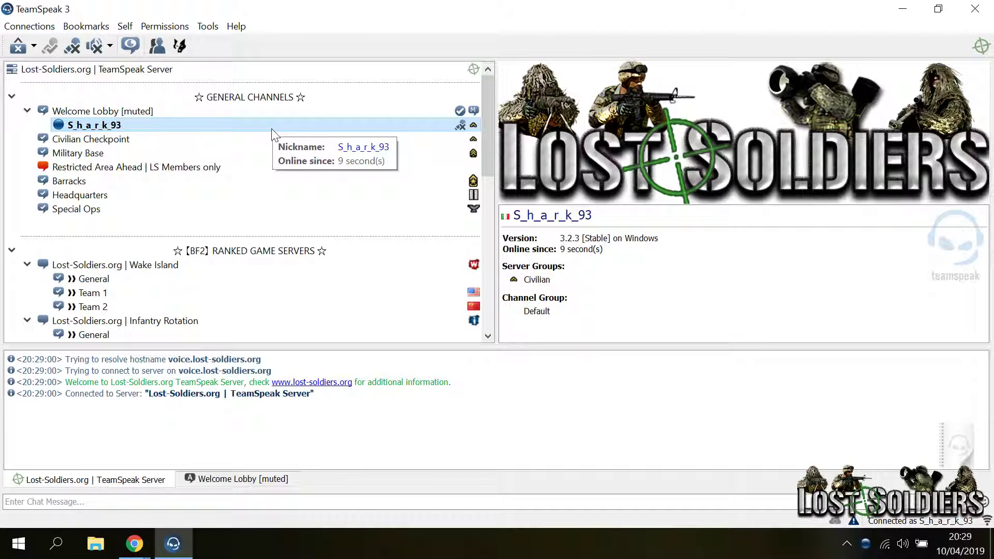
{"action": "double_click", "coordinate": [122, 139]}
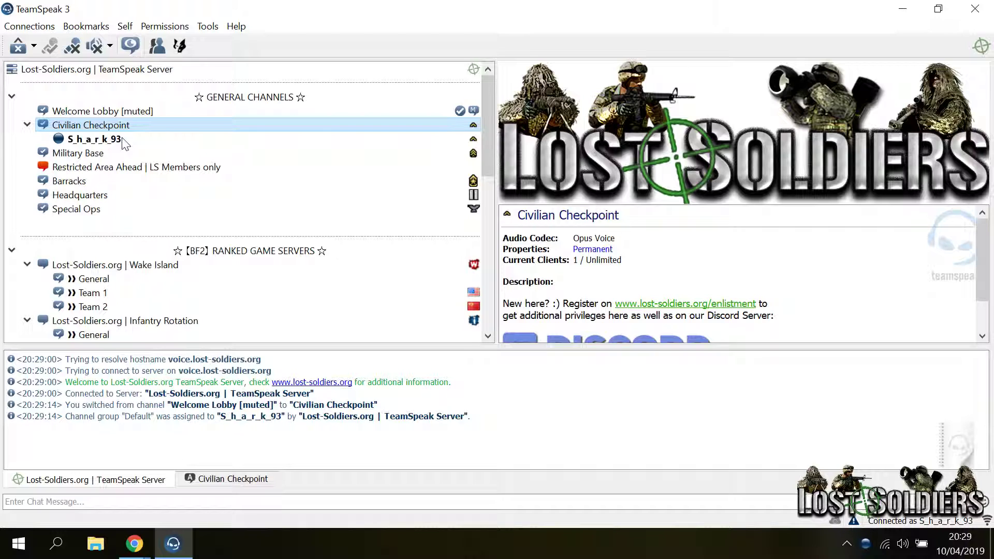
Mute the microphone and disable the warning for talking while muted, then check that setting in the Application options
{"action": "left_click", "coordinate": [73, 53]}
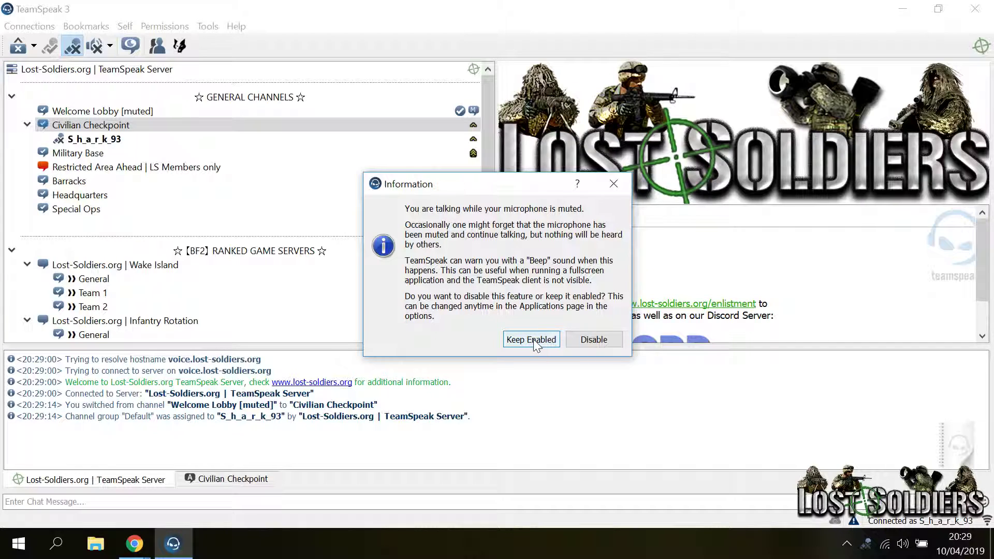
{"action": "left_click", "coordinate": [592, 342]}
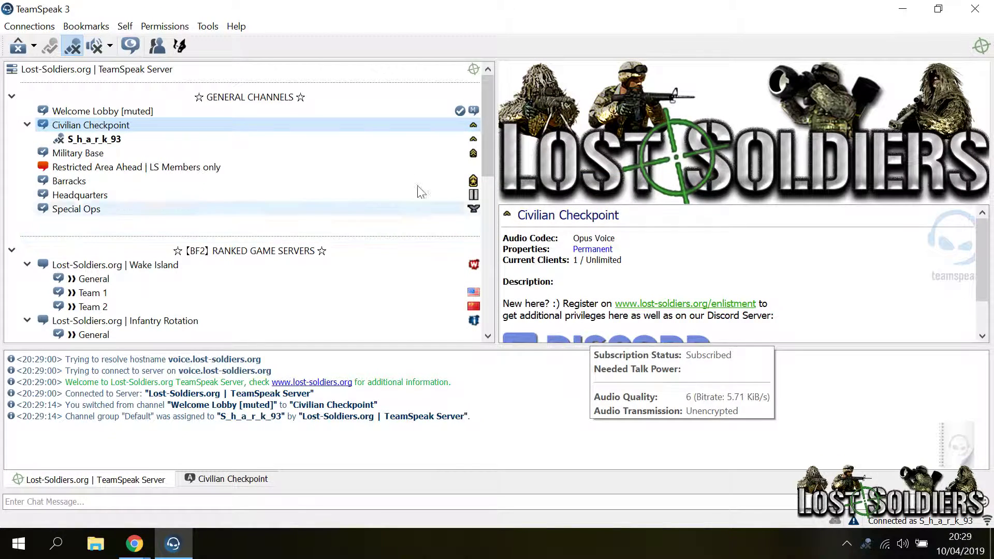
{"action": "left_click", "coordinate": [208, 26]}
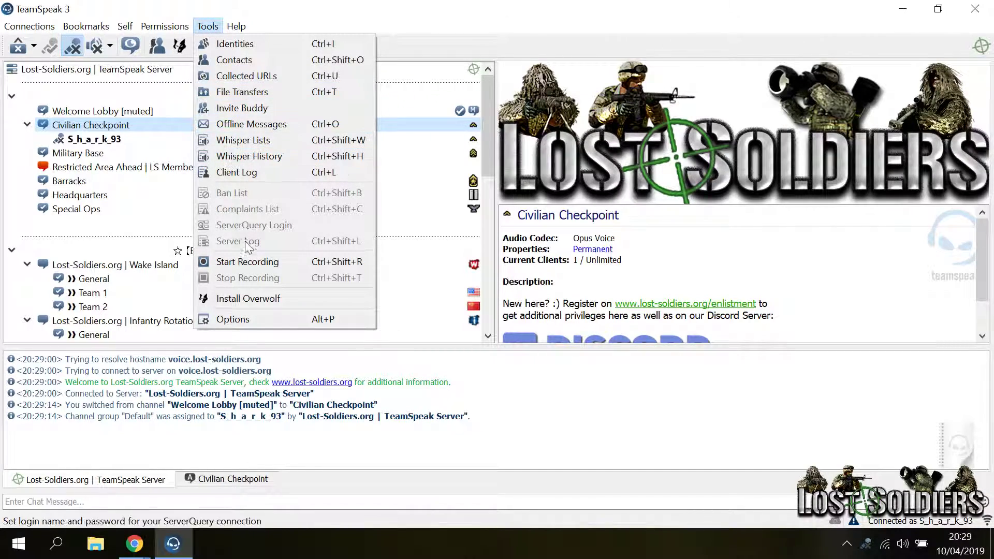
{"action": "left_click", "coordinate": [232, 319]}
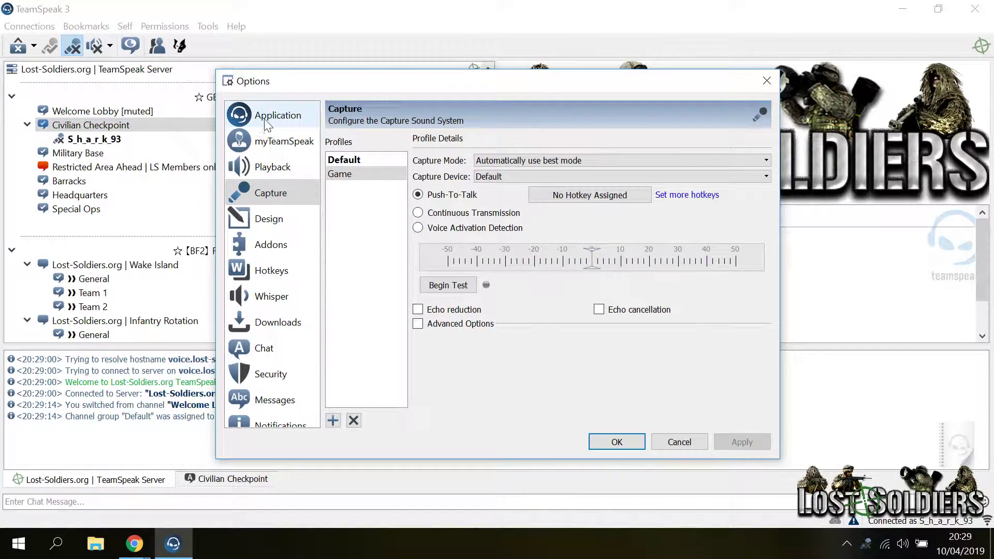
{"action": "left_click", "coordinate": [266, 122]}
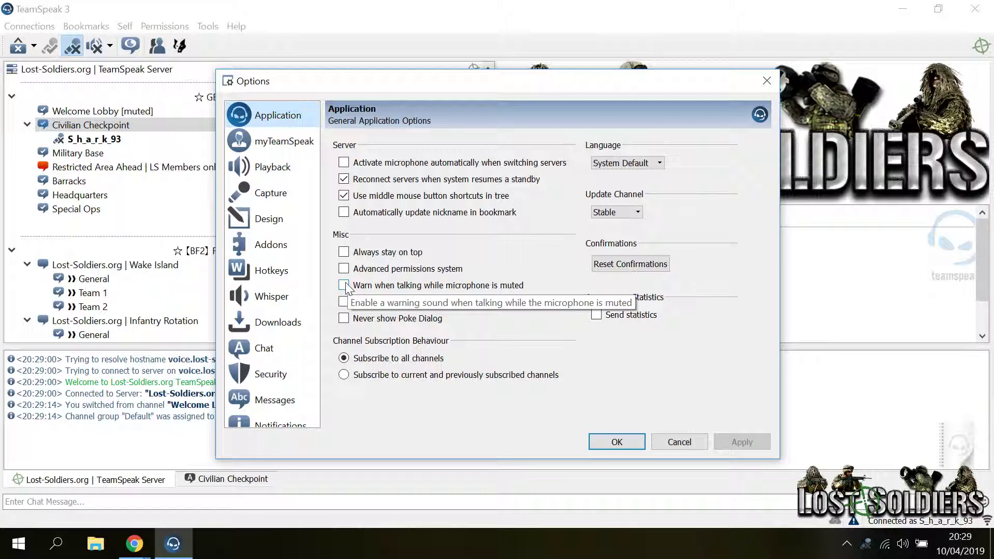
Enable the display of country flags on clients in the Design options and save the options
{"action": "left_click_drag", "start_coordinate": [313, 85], "coordinate": [247, 170]}
{"action": "left_click", "coordinate": [198, 299]}
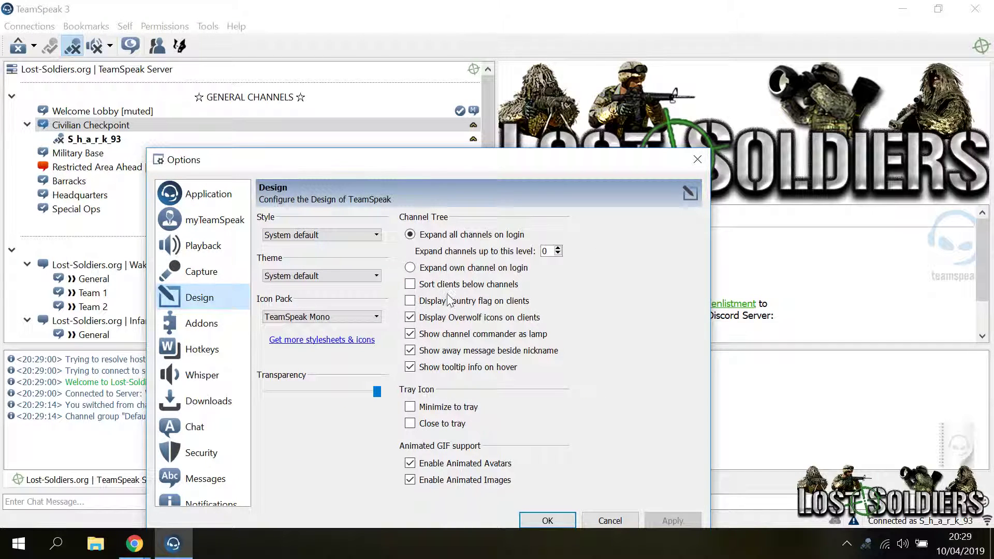
{"action": "left_click", "coordinate": [412, 301]}
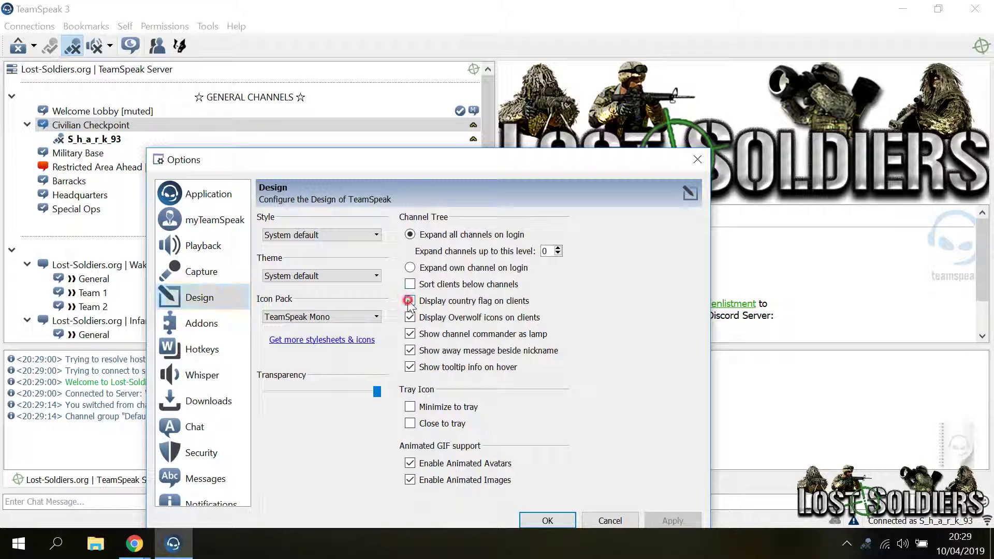
{"action": "left_click", "coordinate": [678, 528]}
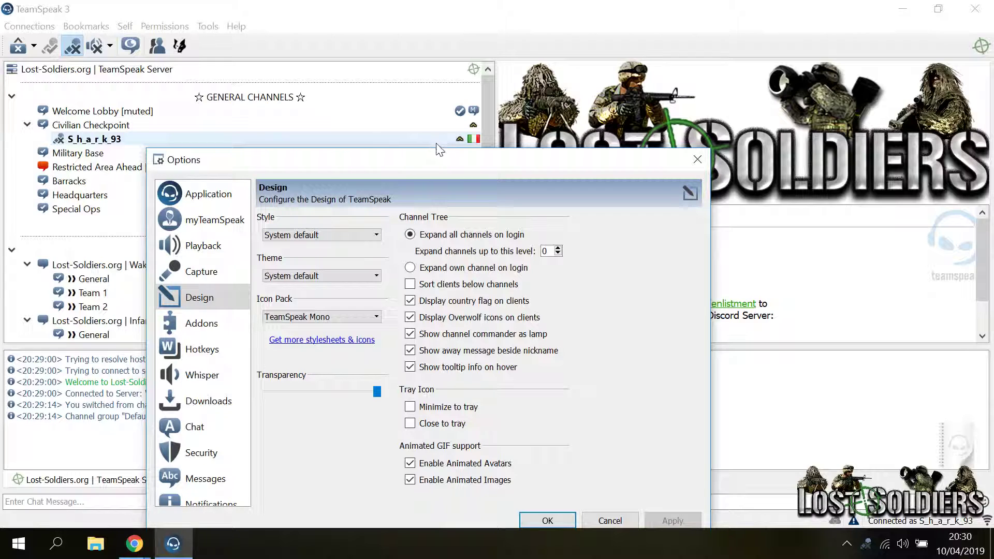
{"action": "left_click_drag", "start_coordinate": [441, 166], "coordinate": [451, 117]}
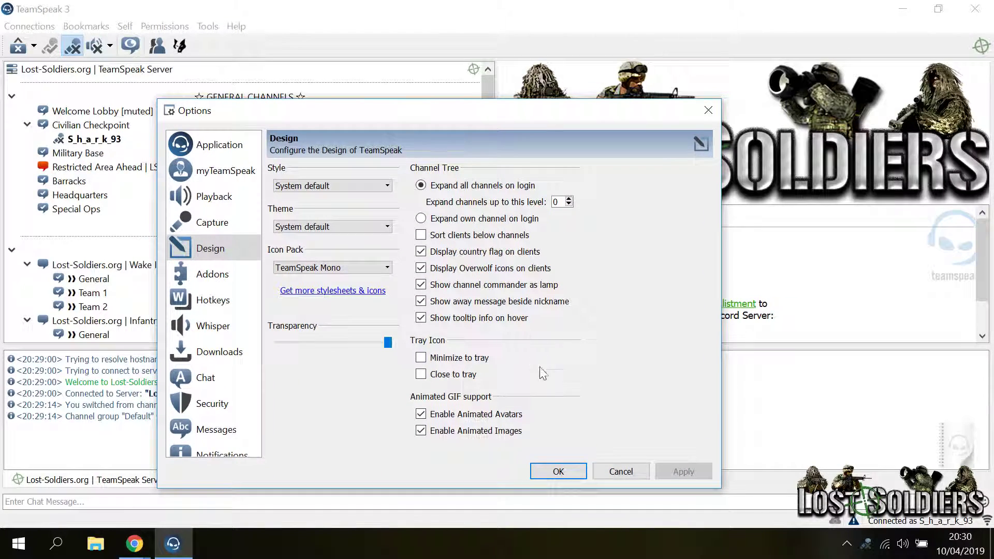
{"action": "left_click", "coordinate": [560, 469]}
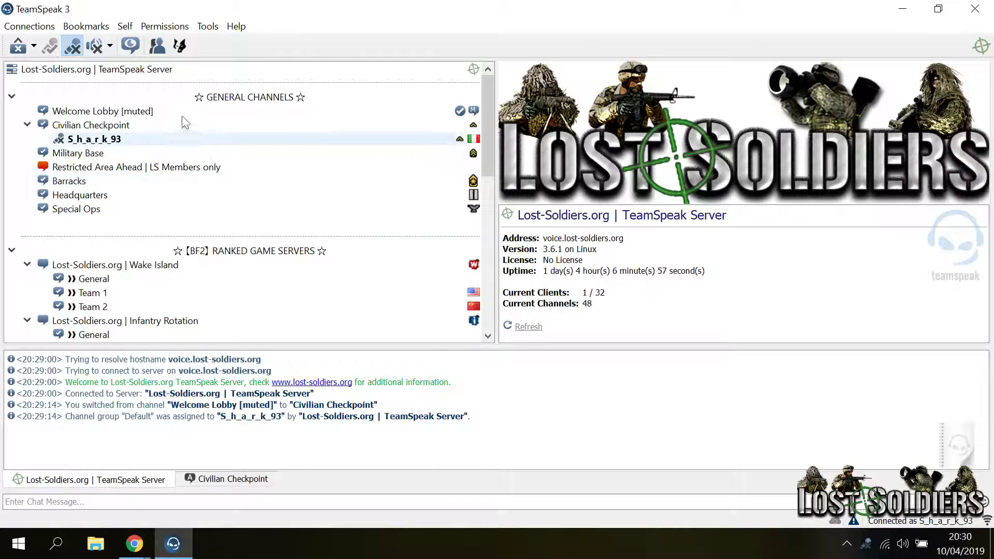
Bookmark the current Lost-Soldiers.org server, set the bookmark to Connect on Startup in its advanced settings and save it
{"action": "left_click", "coordinate": [92, 31]}
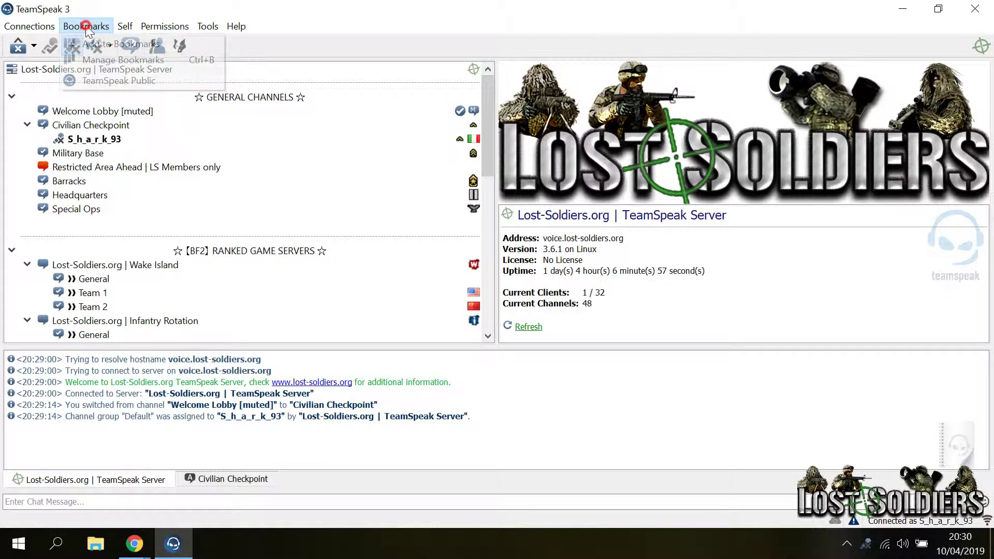
{"action": "left_click", "coordinate": [126, 45]}
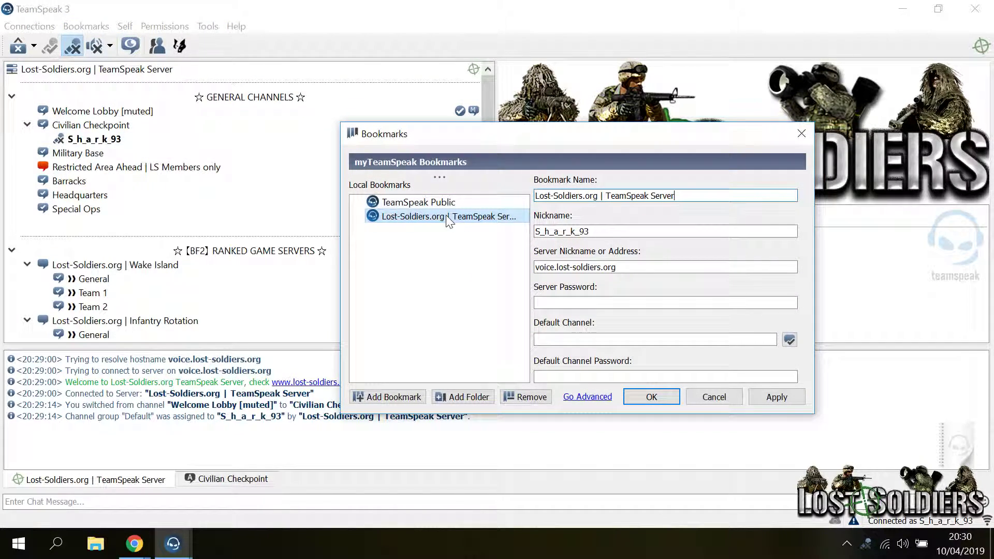
{"action": "left_click", "coordinate": [444, 216]}
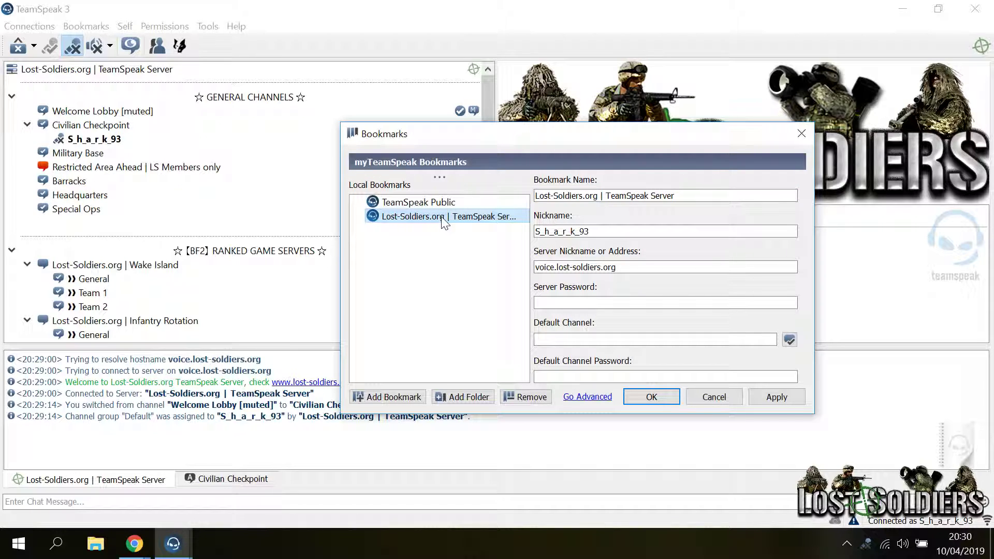
{"action": "left_click", "coordinate": [592, 398]}
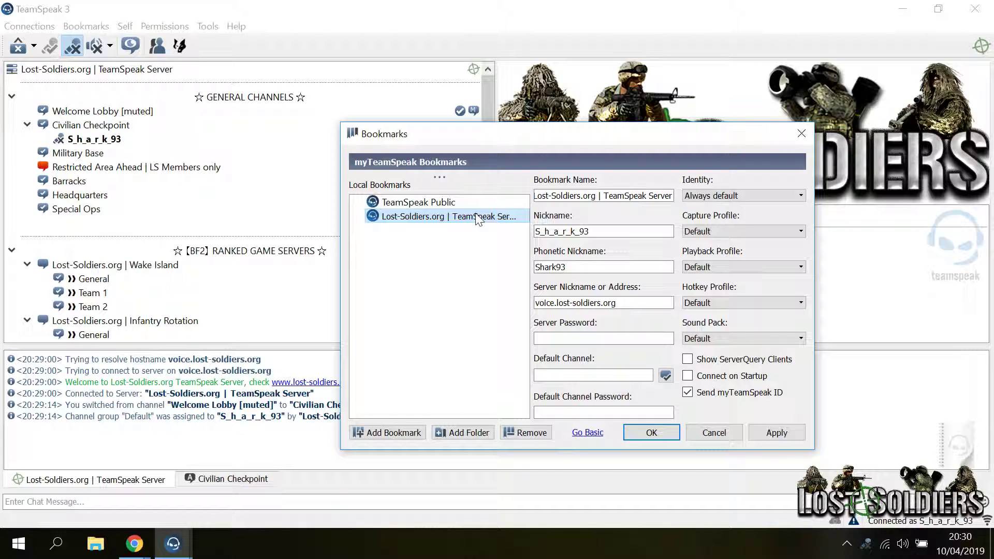
{"action": "left_click", "coordinate": [711, 378]}
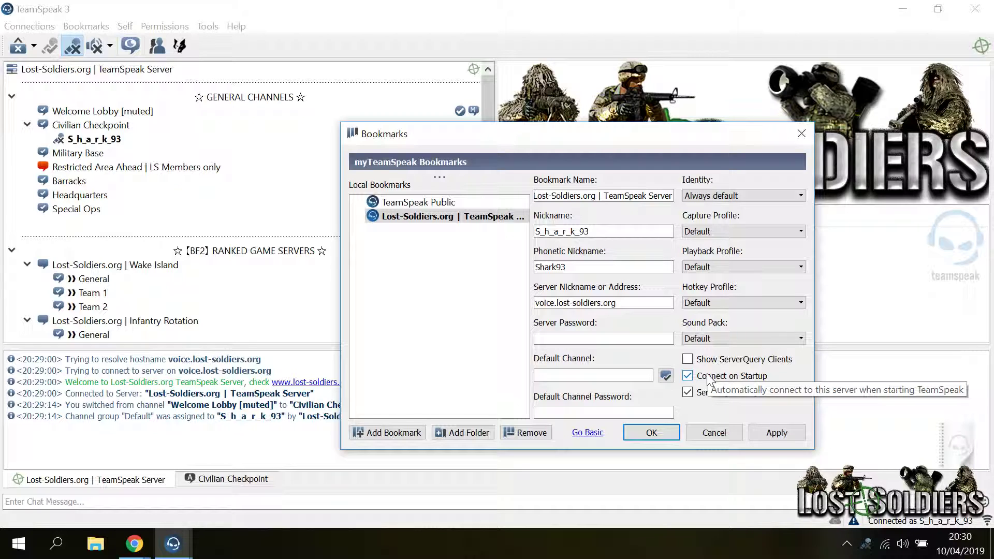
{"action": "left_click", "coordinate": [776, 433]}
{"action": "left_click", "coordinate": [656, 429]}
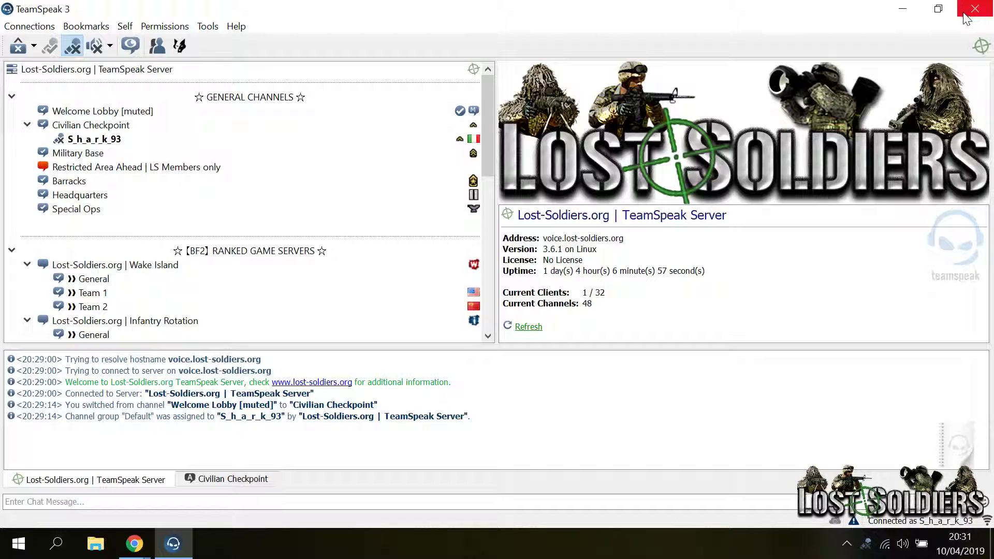
Disconnect from the current server and reconnect through the Lost-Soldiers.org | TeamSpeak Server bookmark
{"action": "left_click", "coordinate": [31, 27]}
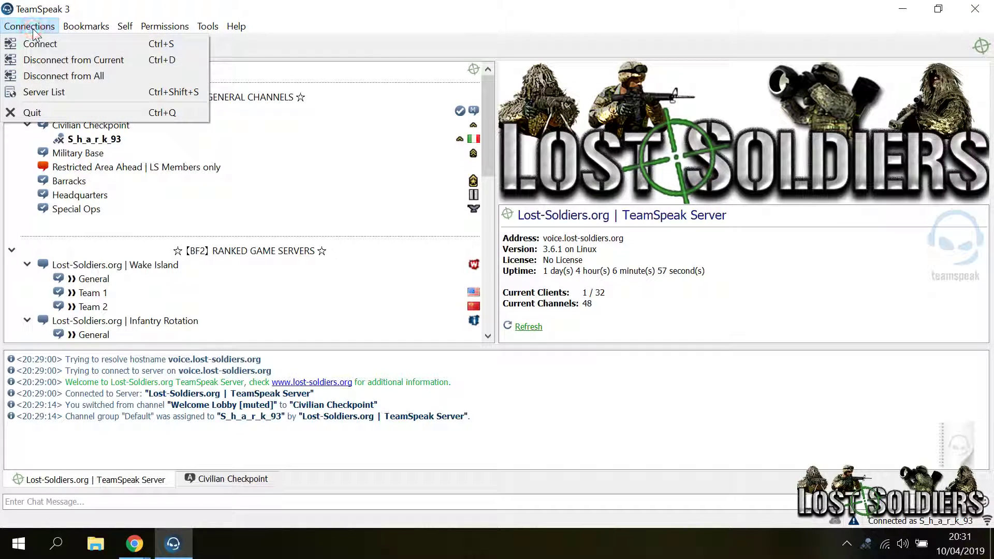
{"action": "left_click", "coordinate": [54, 62]}
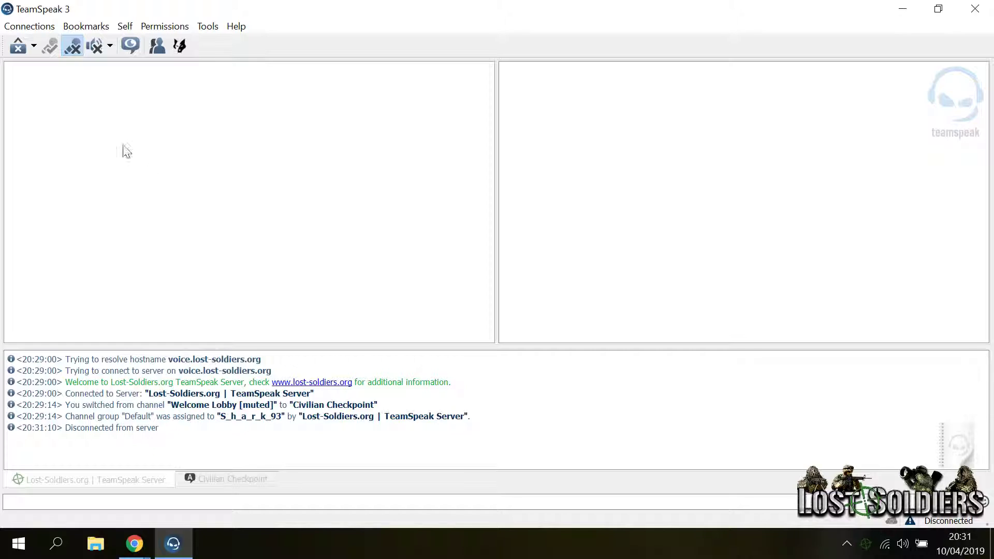
{"action": "left_click", "coordinate": [81, 28]}
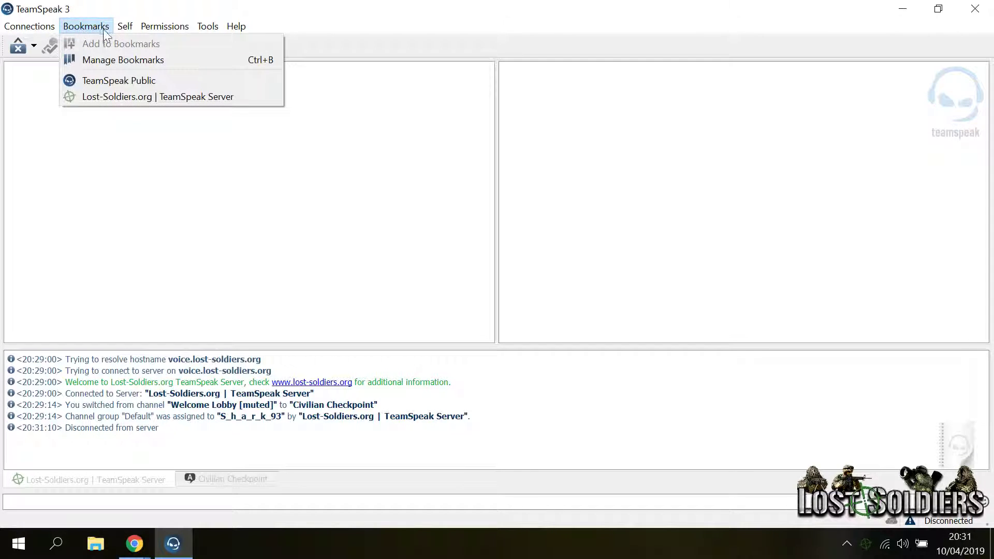
{"action": "left_click", "coordinate": [116, 98]}
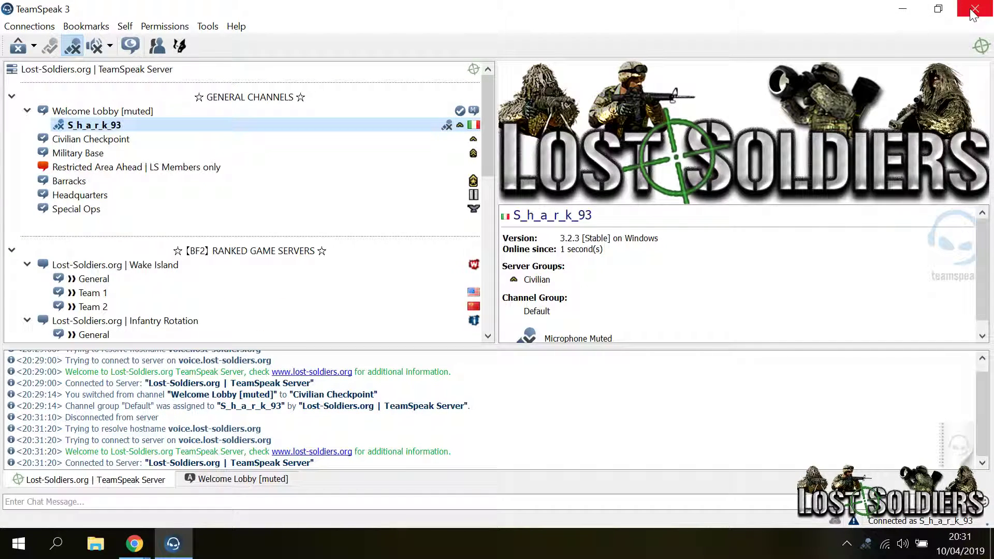
Enable Minimize to tray and Close to tray in the Design options and save the changes
{"action": "left_click", "coordinate": [210, 29]}
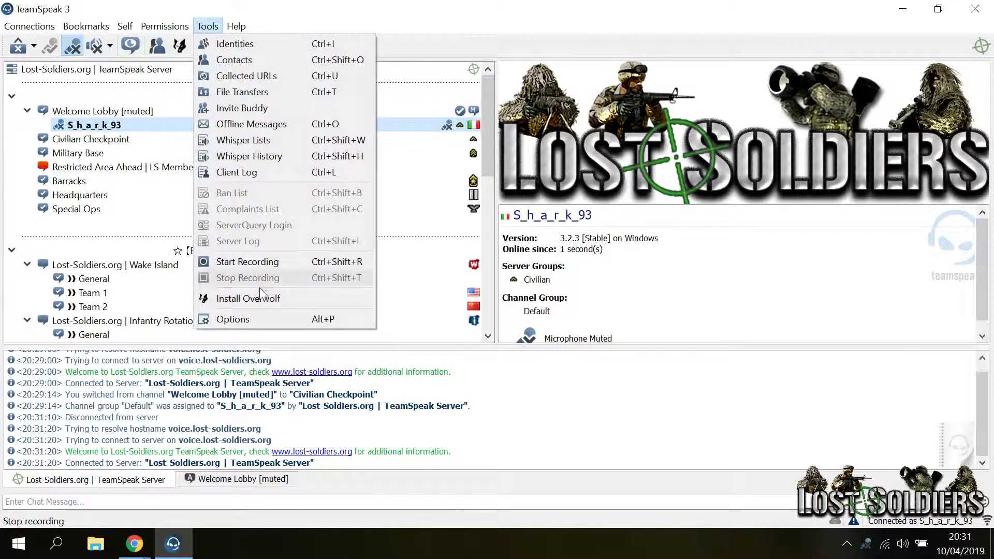
{"action": "left_click", "coordinate": [250, 315]}
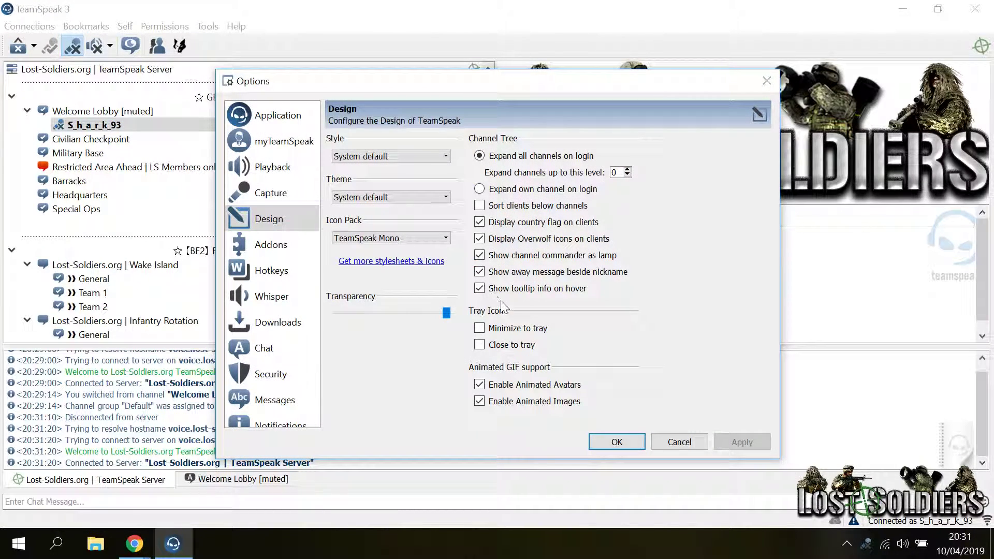
{"action": "left_click", "coordinate": [481, 329]}
{"action": "left_click", "coordinate": [481, 344]}
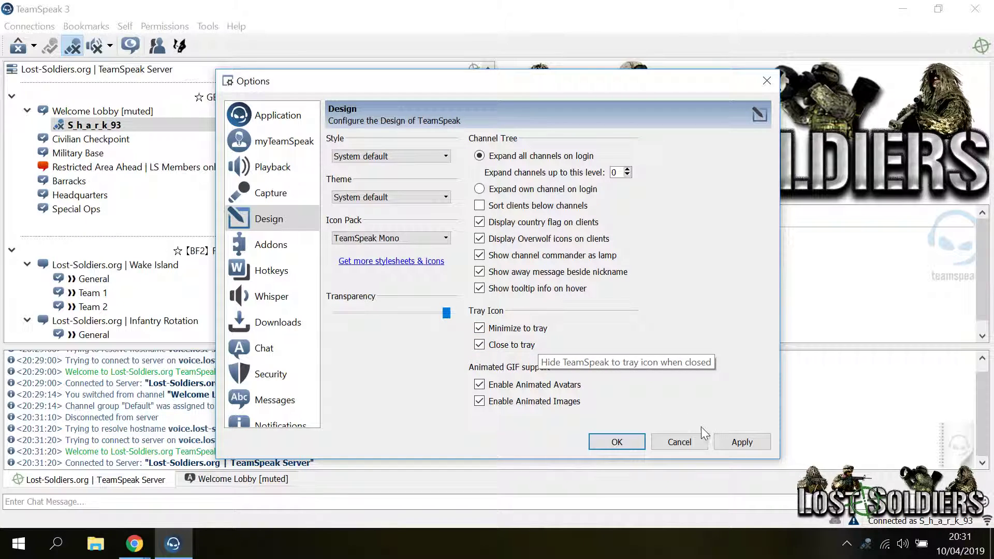
{"action": "left_click", "coordinate": [742, 442]}
{"action": "left_click", "coordinate": [617, 442]}
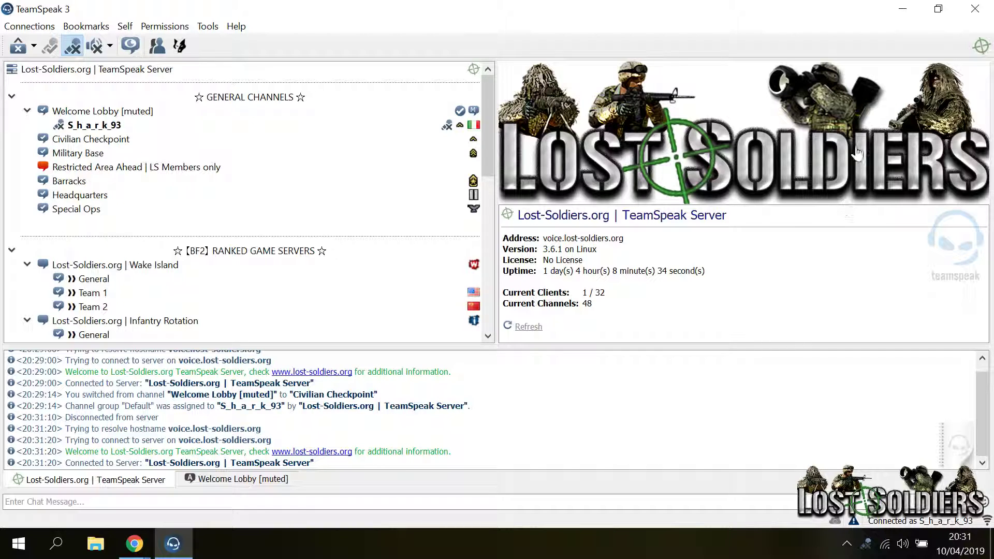
Hide the TeamSpeak window to the system tray and restore it from there
{"action": "left_click", "coordinate": [903, 14]}
{"action": "left_click", "coordinate": [972, 13]}
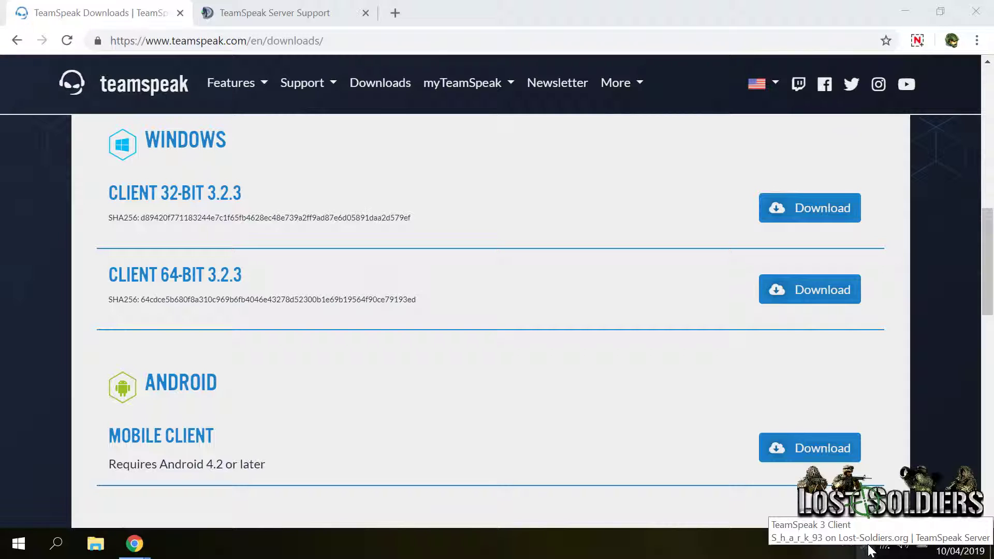
{"action": "left_click", "coordinate": [869, 547]}
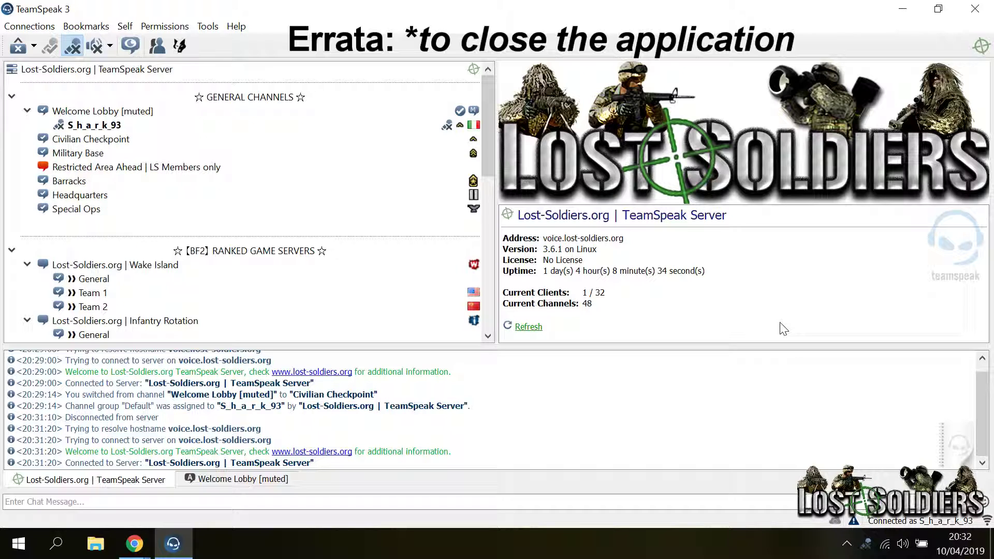
Quit TeamSpeak completely and switch to the TeamSpeak Server Support page in Chrome
{"action": "left_click", "coordinate": [31, 26]}
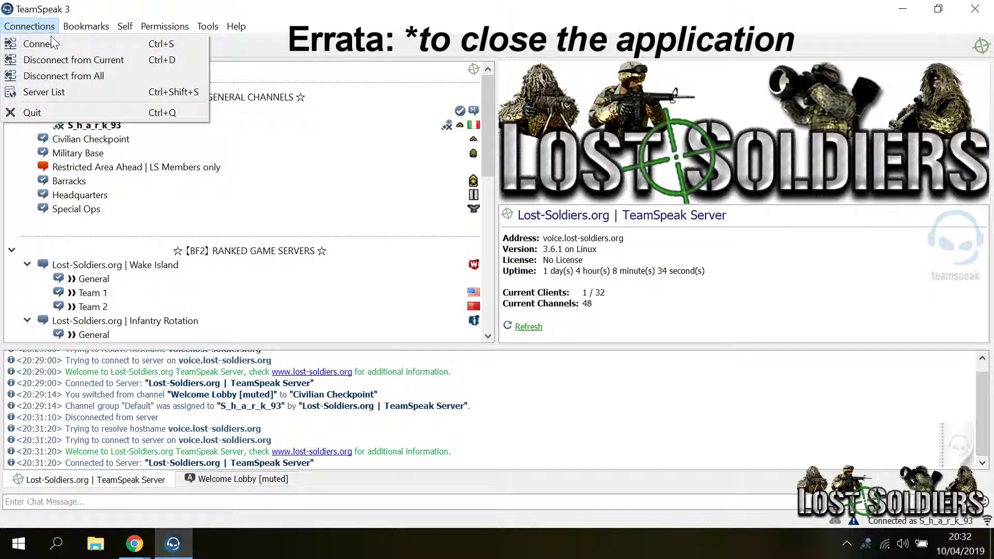
{"action": "left_click", "coordinate": [81, 112]}
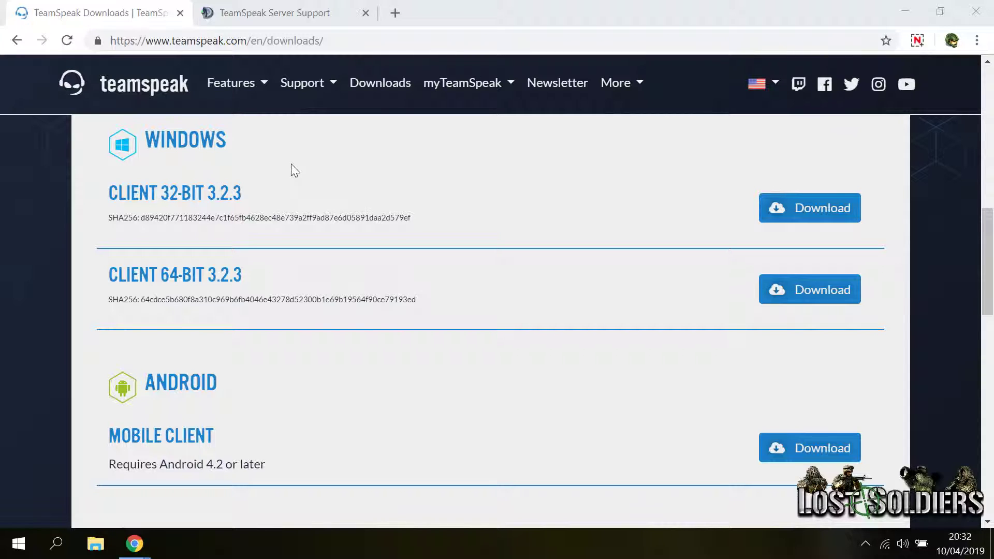
{"action": "left_click", "coordinate": [263, 14]}
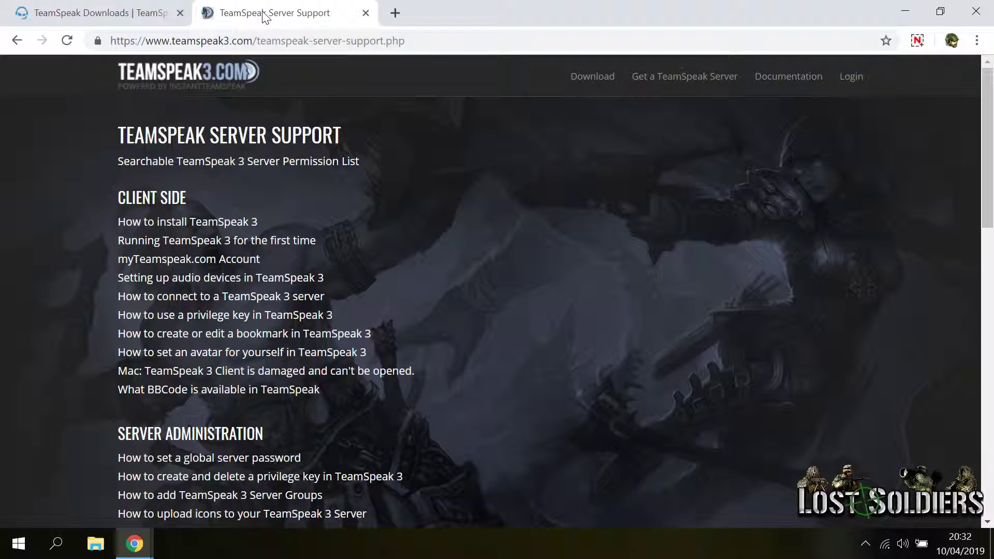